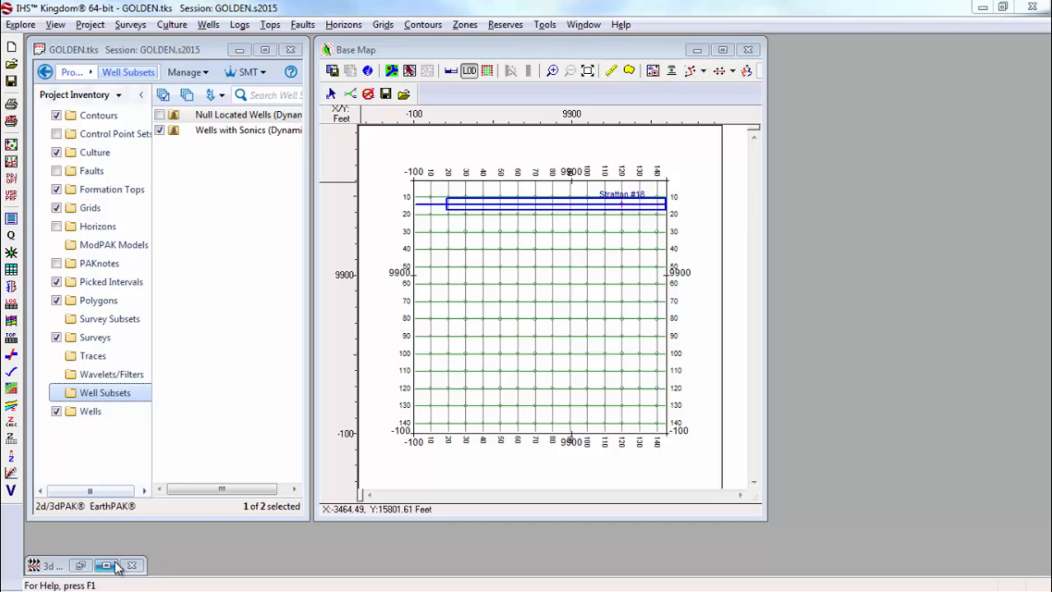
- Restore the 3d MIGRATION crossline 14 display and zoom in between about inlines 62 and 125, near well Stratton #18
left_click(80, 566)
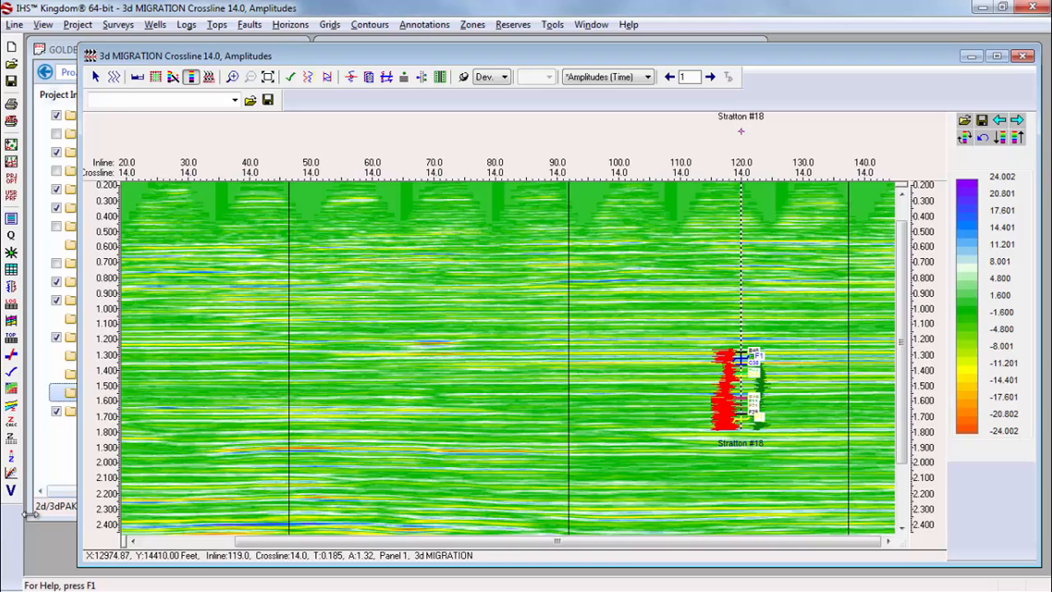
left_click(231, 79)
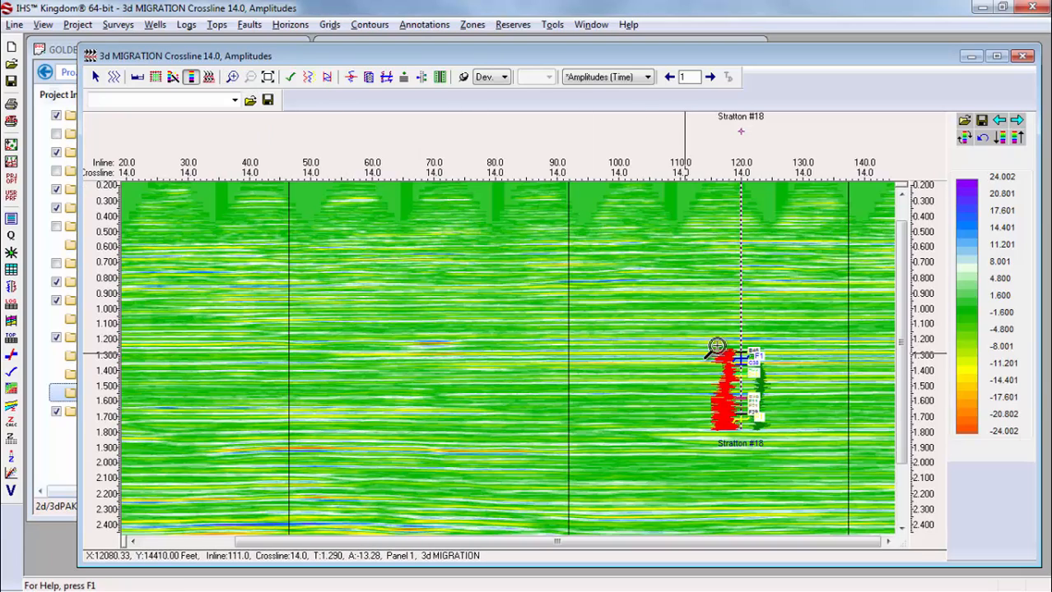
left_click_drag(693, 334, 776, 455)
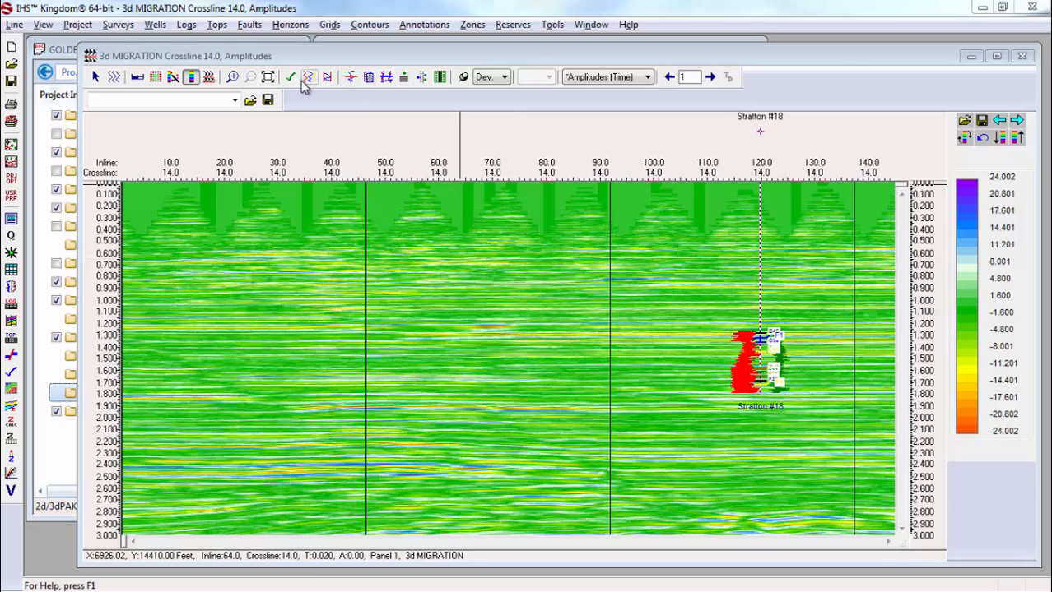
left_click(232, 76)
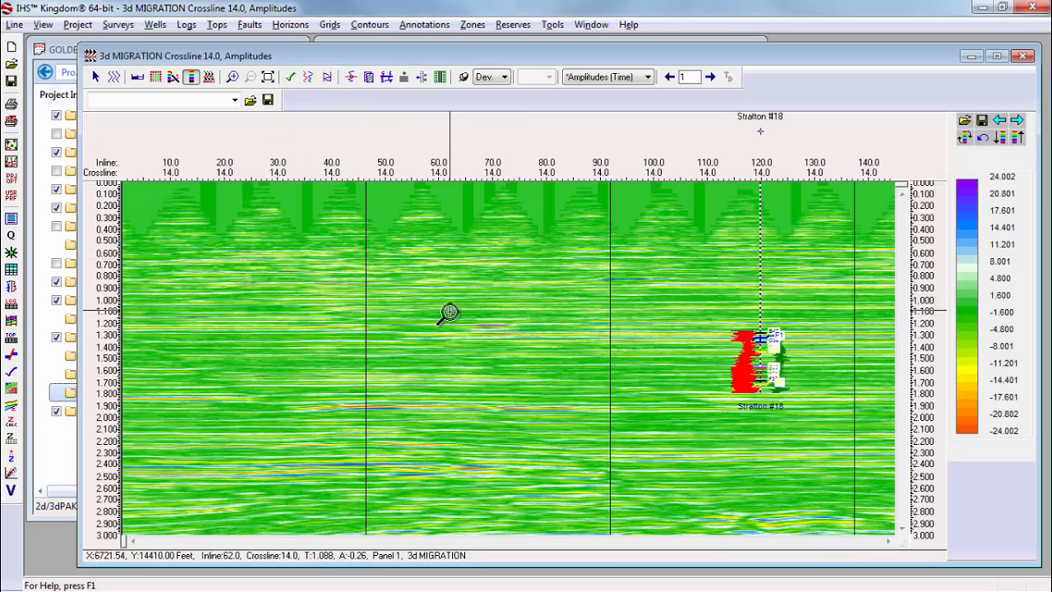
left_click_drag(450, 312, 792, 380)
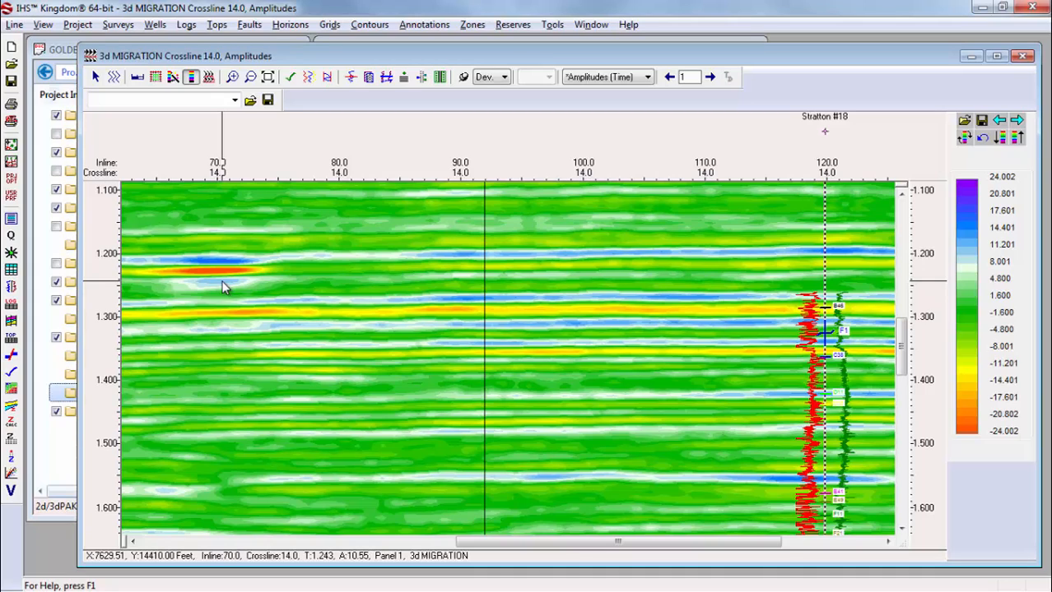
- Launch the Seismic Inversion module in a full-size window and switch its inversion type to SA Inversion
left_click(77, 24)
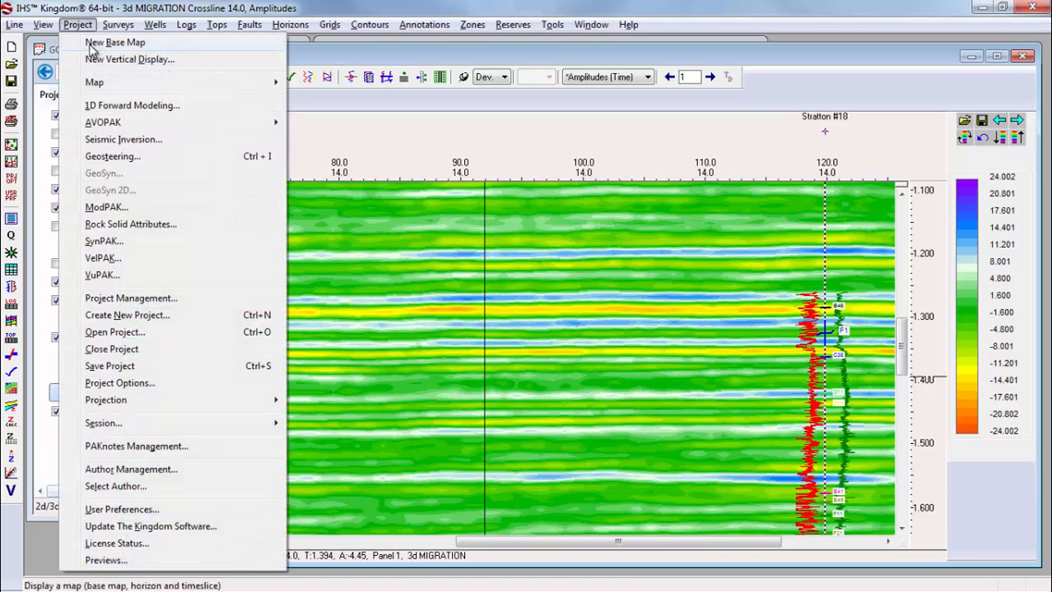
left_click(101, 142)
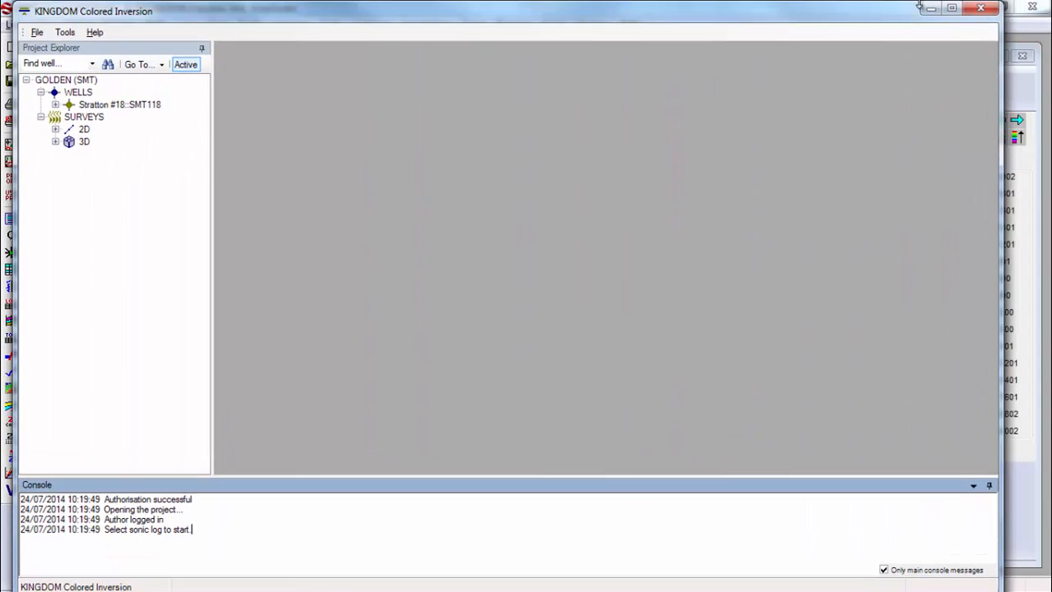
left_click(968, 7)
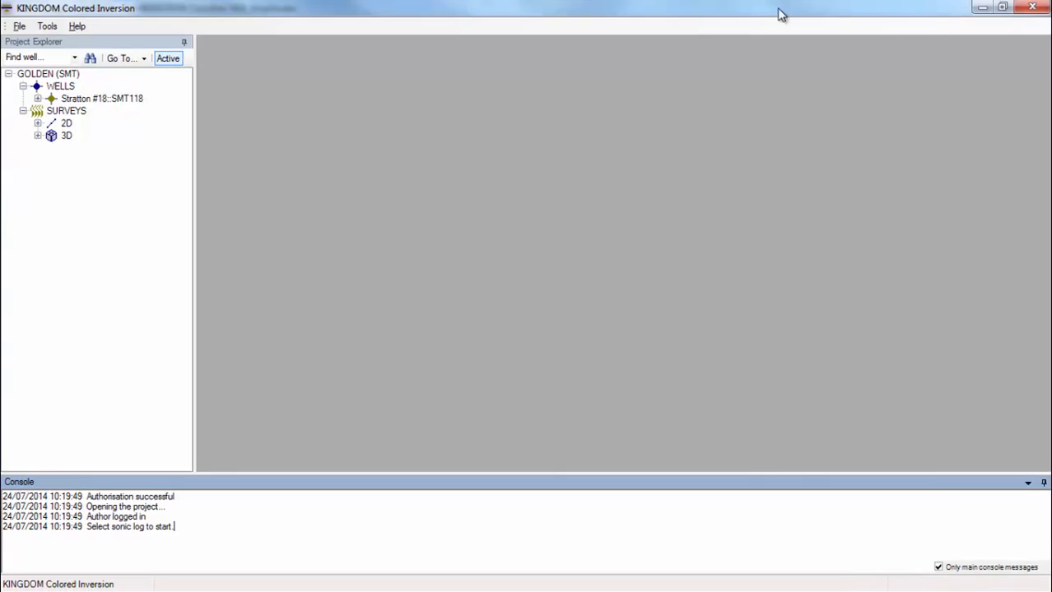
left_click(47, 26)
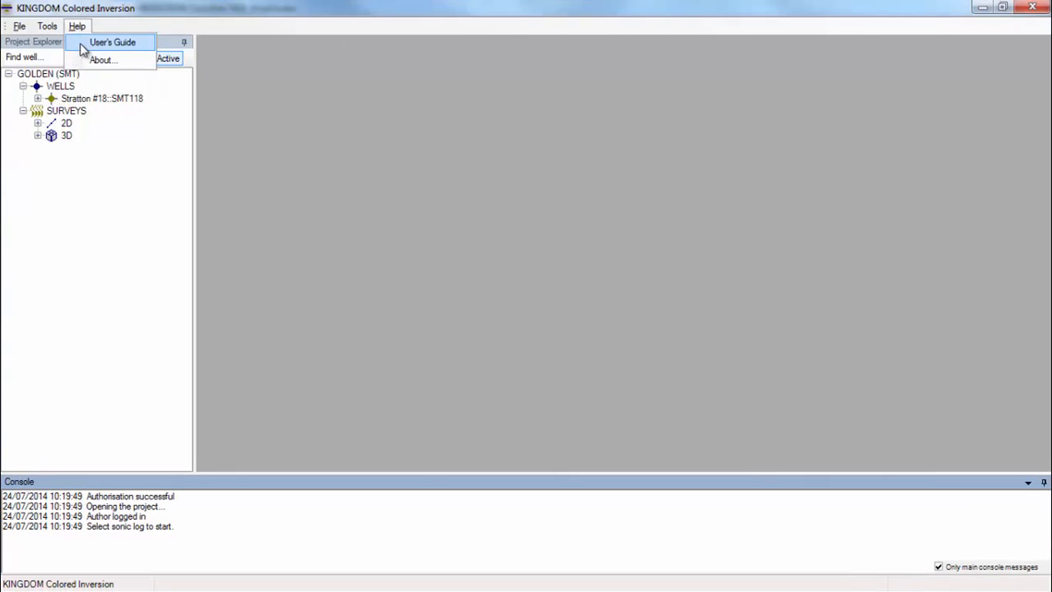
mouse_move(86, 43)
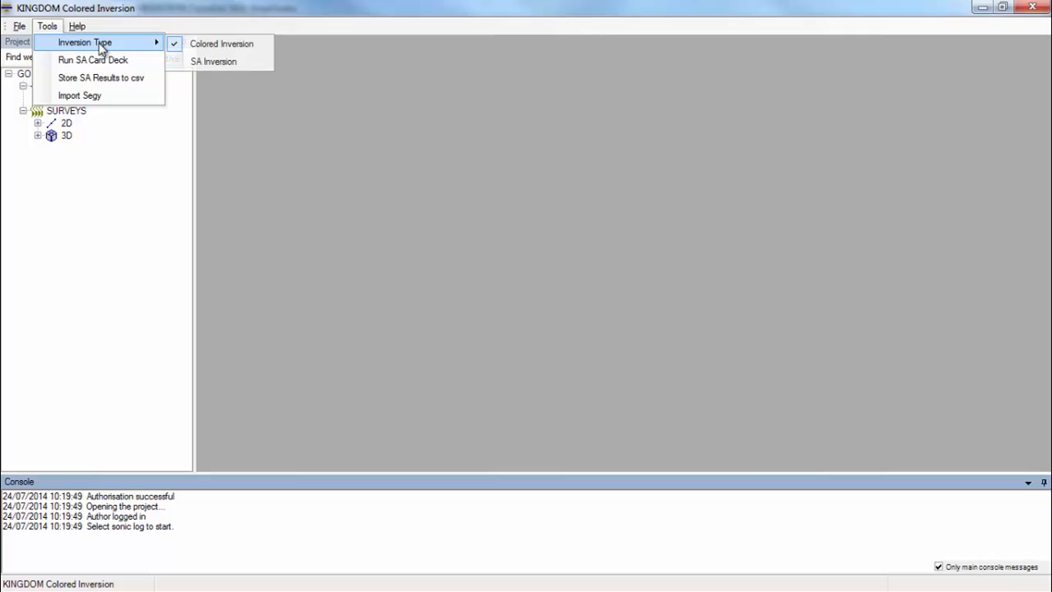
left_click(215, 64)
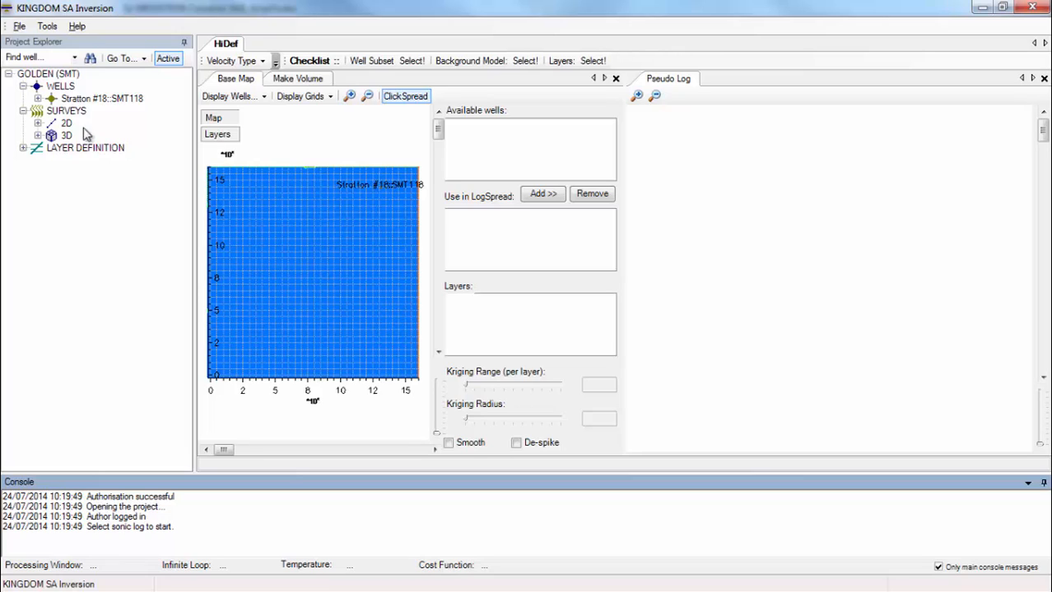
- Open the Stratton #18 well for inversion and load its son_ sonic log
left_click(104, 98)
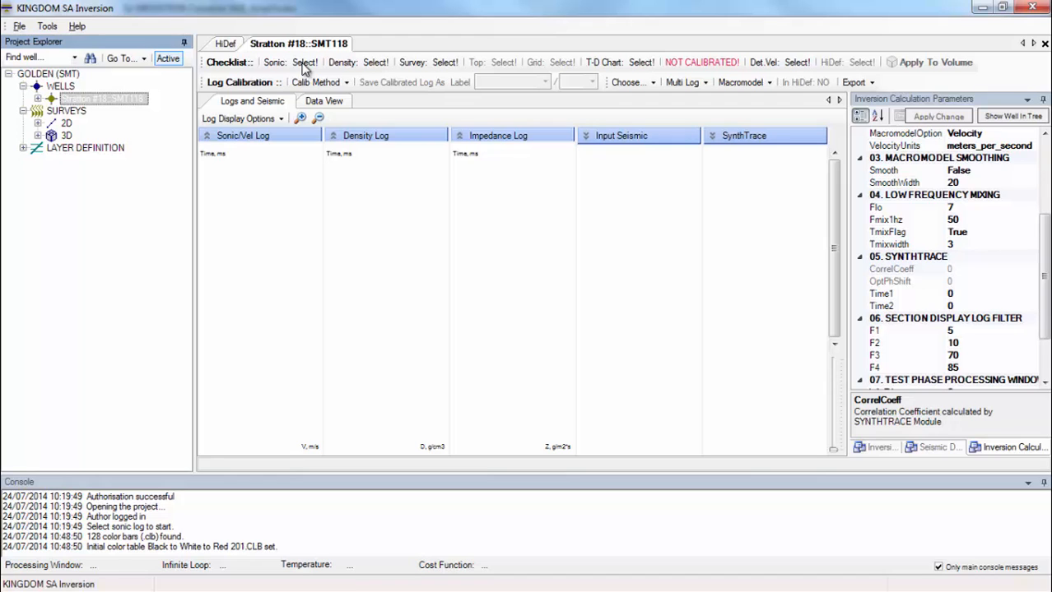
left_click(37, 99)
double_click(114, 138)
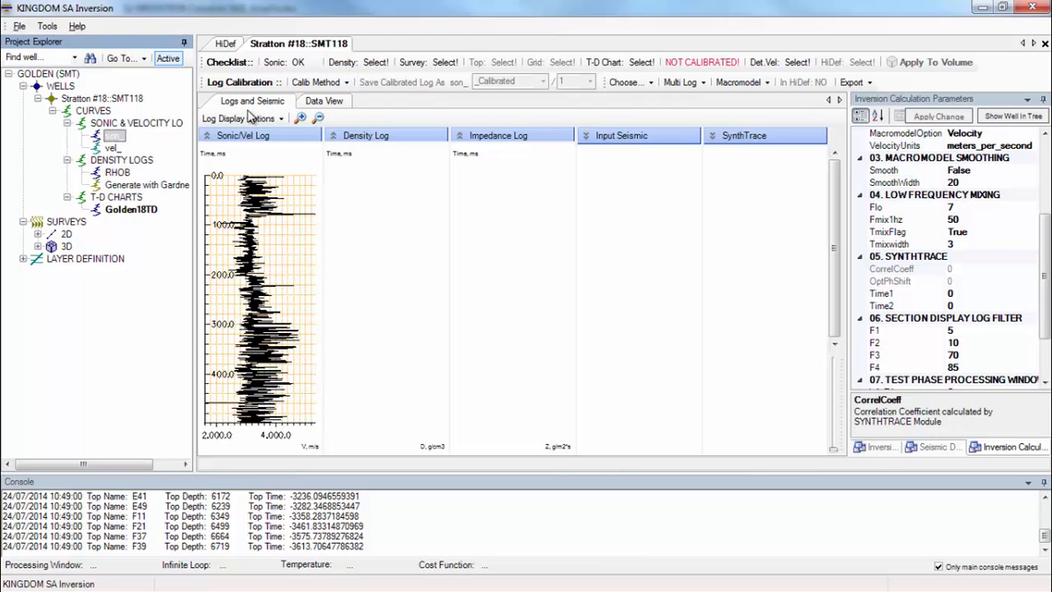
- Load the RHOB density log, preview the Gardner-generated density as an alternative, and reselect RHOB
double_click(115, 173)
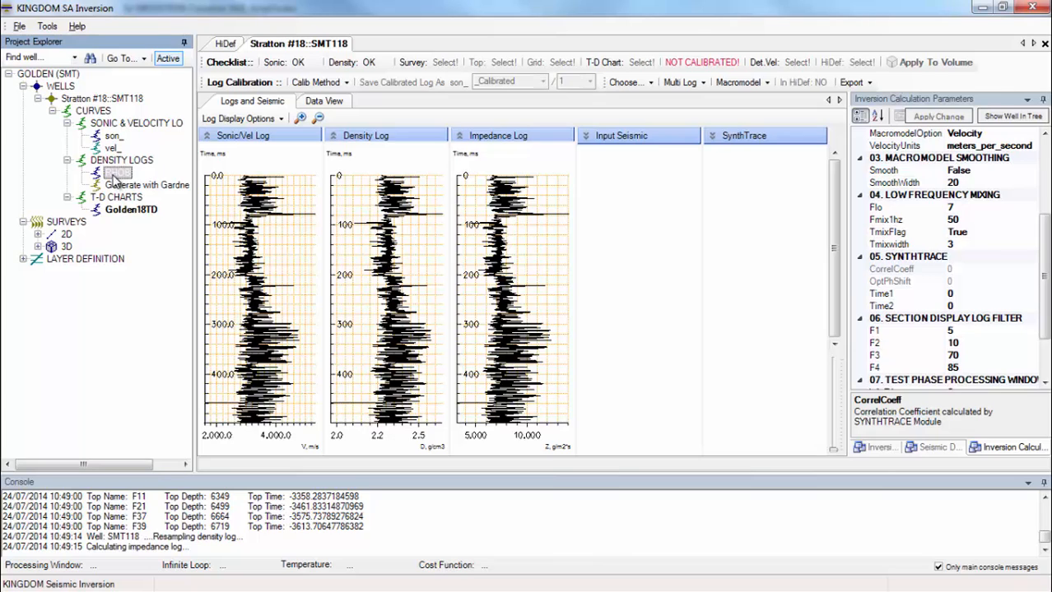
left_click(143, 188)
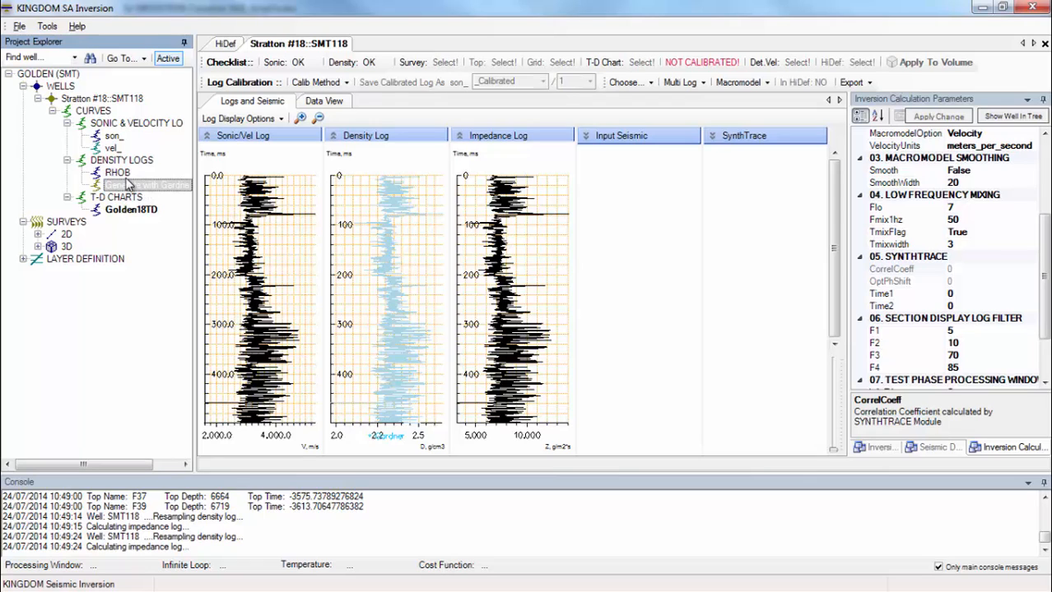
left_click(108, 172)
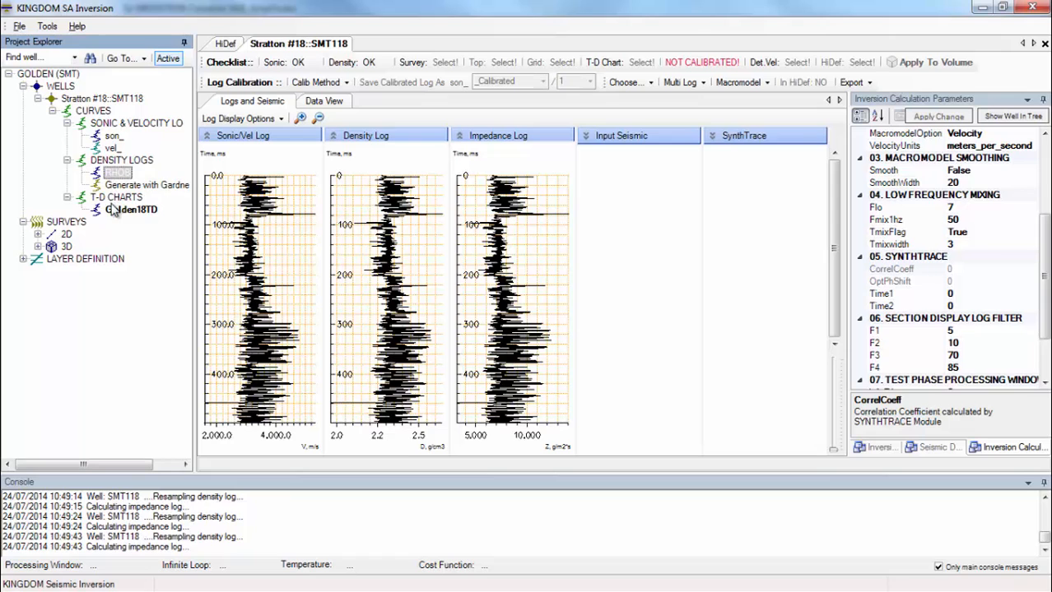
- Apply the Golden18TD time-depth chart to the well to calibrate the sonic log
double_click(115, 211)
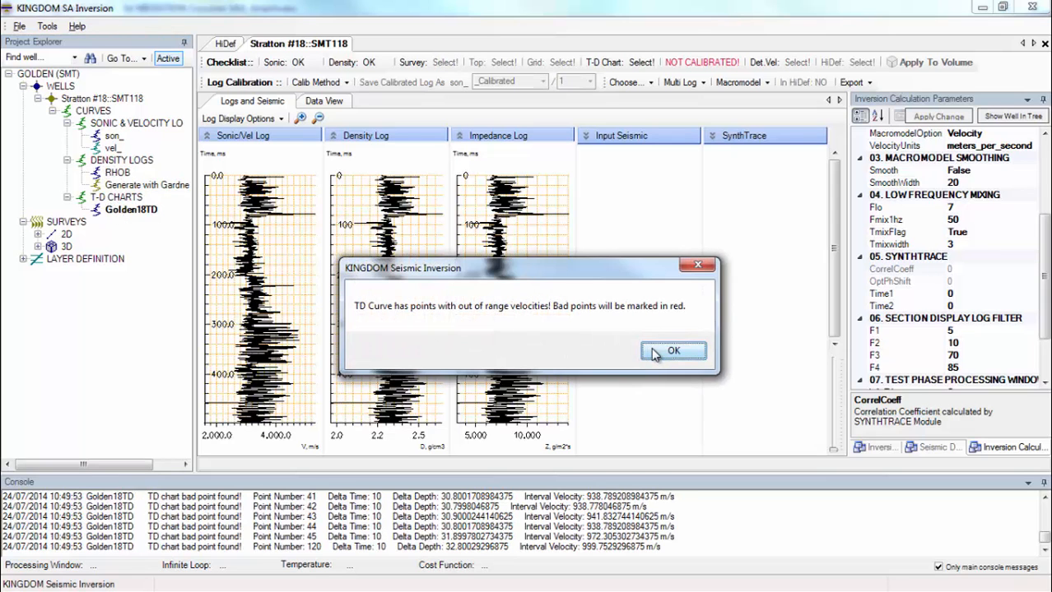
left_click(673, 351)
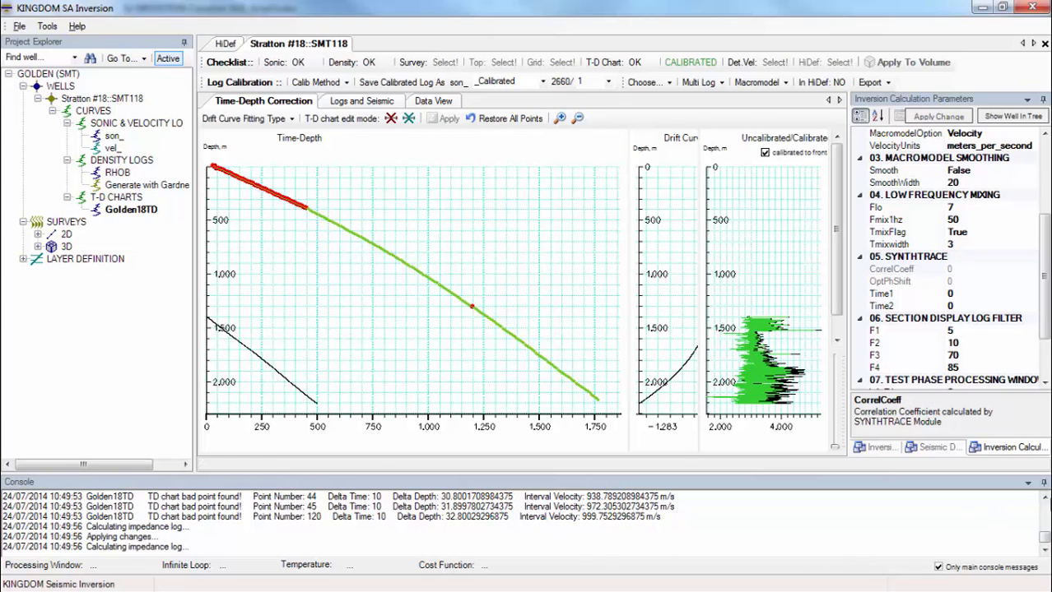
scroll(605, 520, "up", 2)
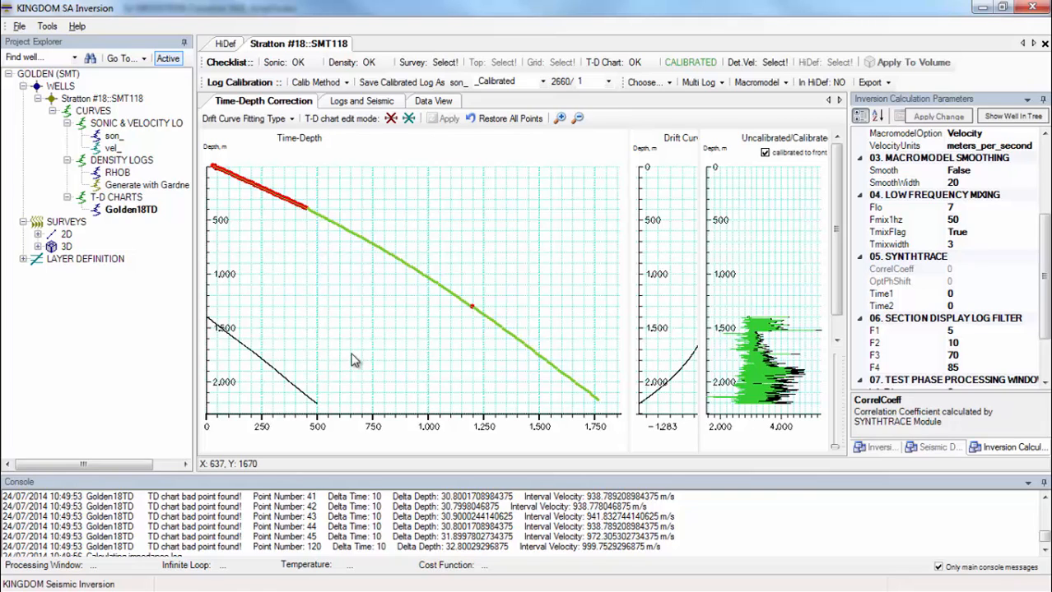
- Review the available drift curve fitting types and compare the uncalibrated and calibrated logs by switching which one is in front
left_click(292, 120)
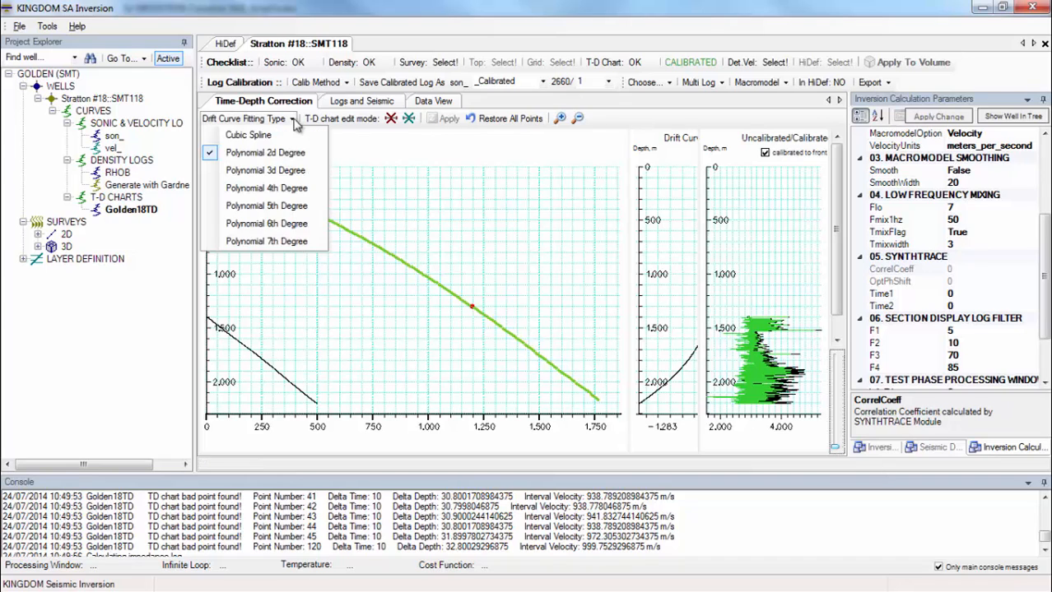
left_click(418, 161)
left_click(292, 121)
left_click(390, 161)
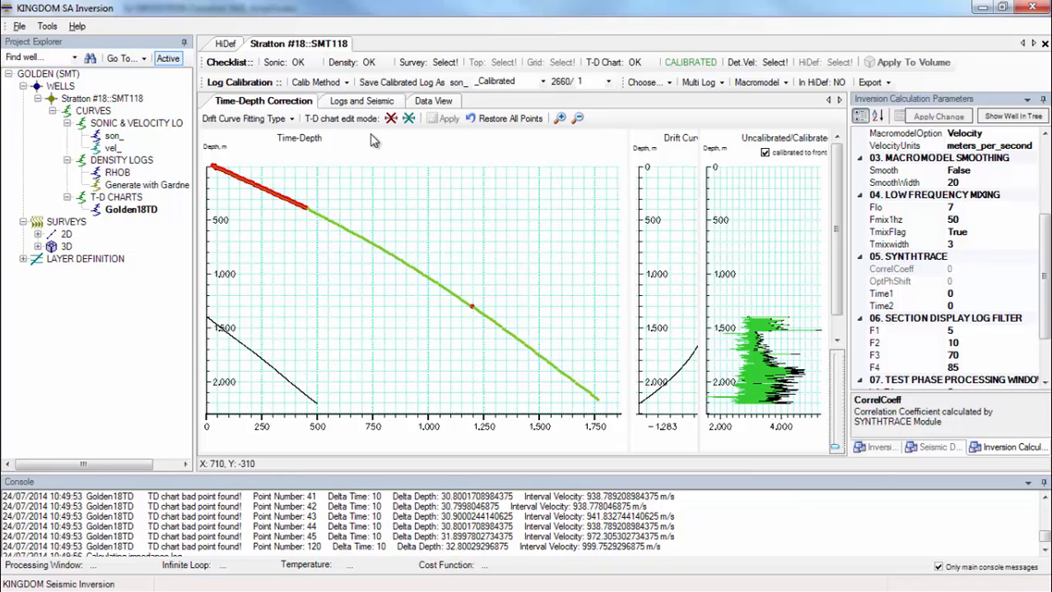
left_click(765, 153)
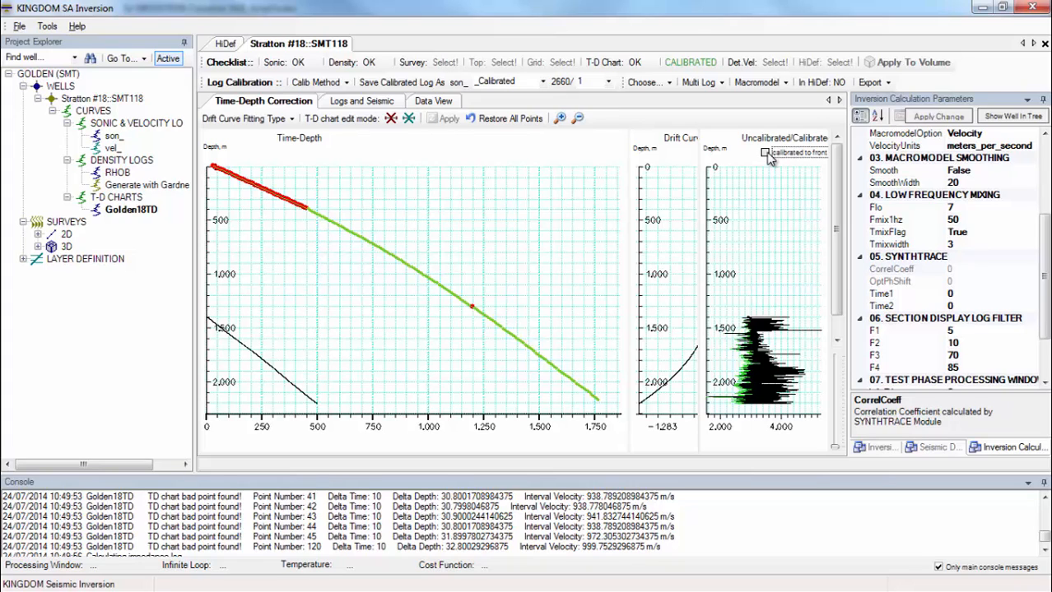
left_click(766, 153)
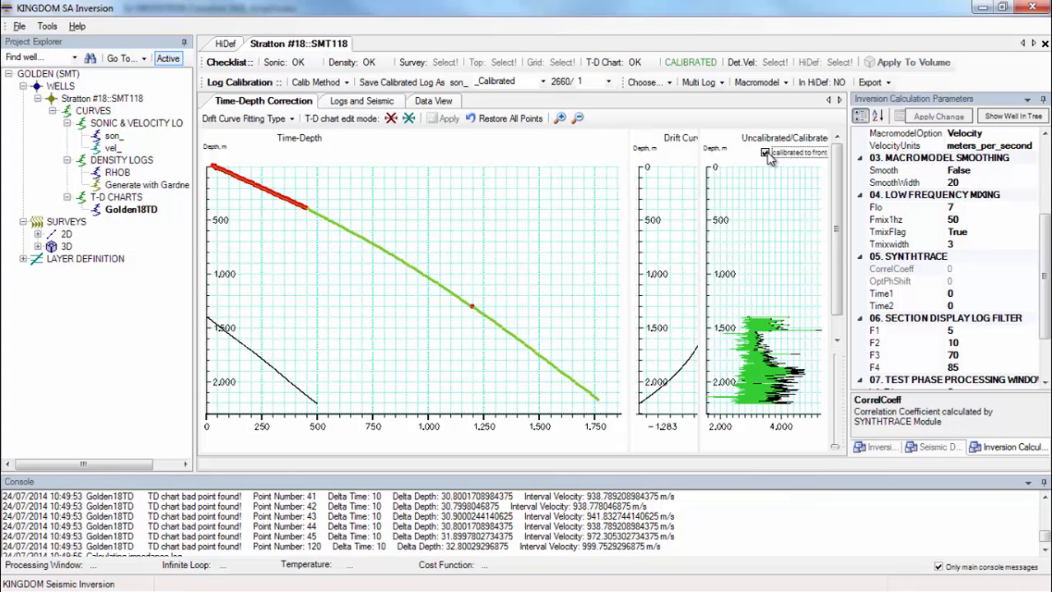
- Save the calibrated sonic log son_ with the suffix _CAL1
double_click(520, 85)
type("_C")
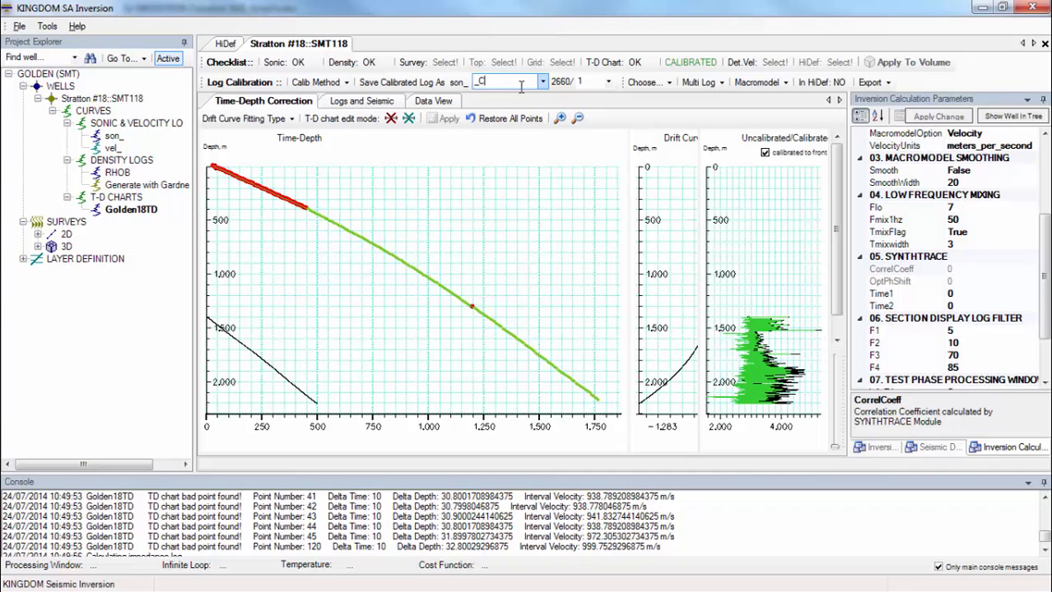
type("AL1")
left_click(402, 83)
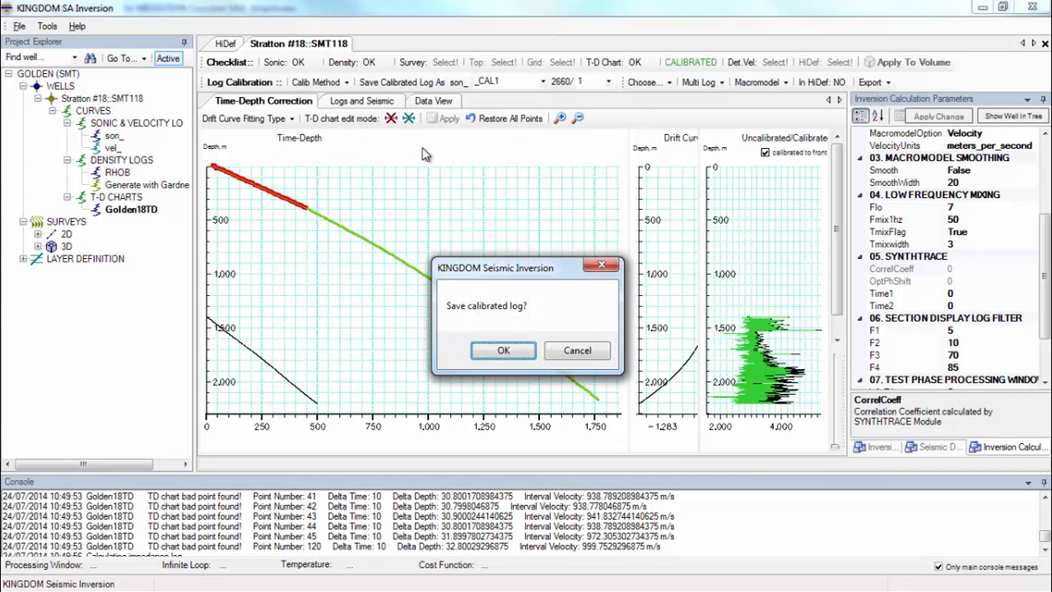
left_click(486, 351)
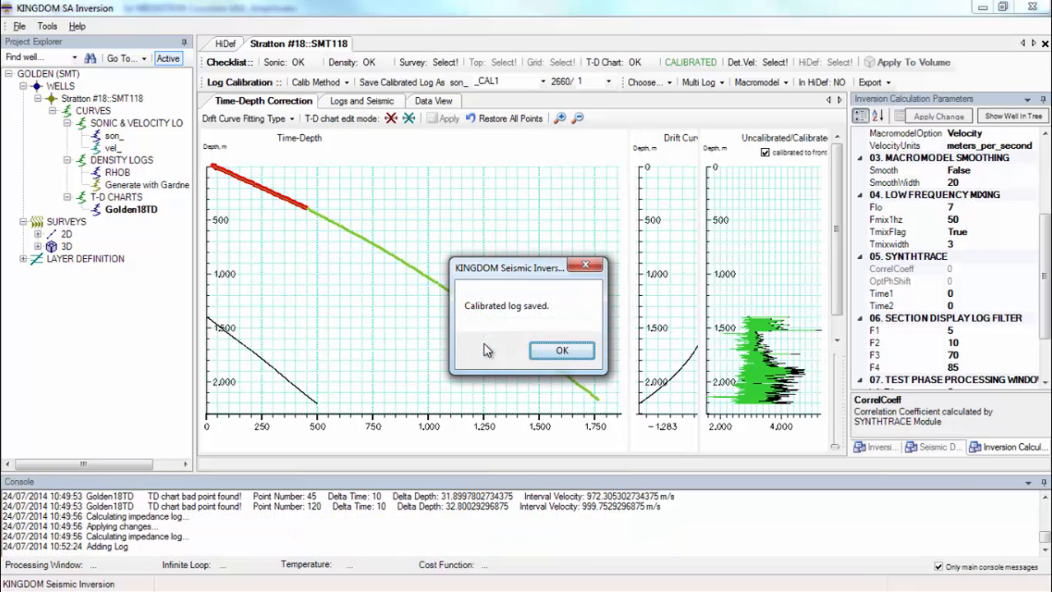
left_click(558, 351)
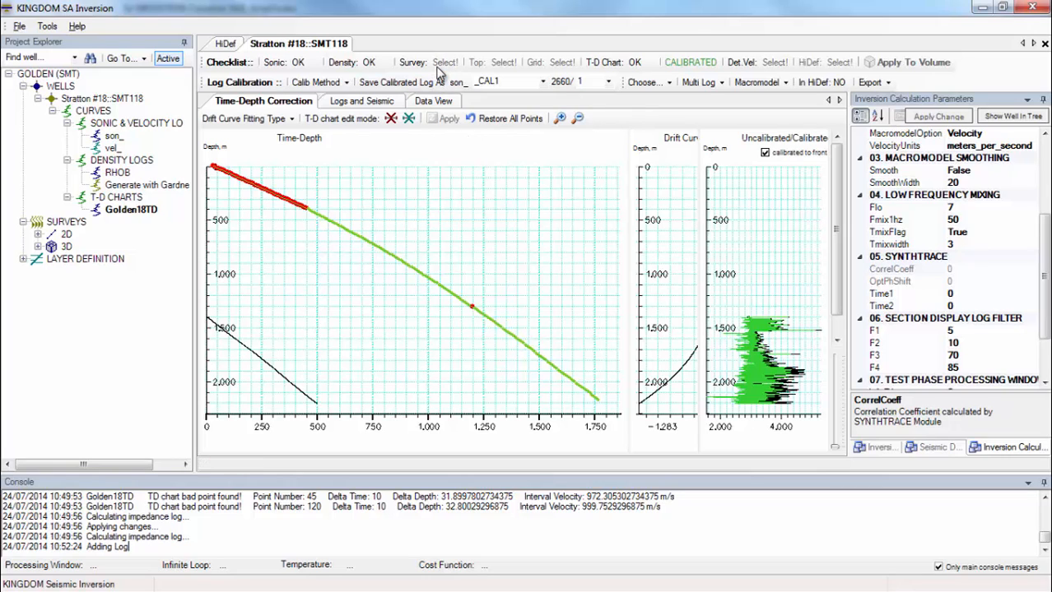
- Load the Amplitudes volume of the 3d MIGRATION survey for log-to-seismic matching and hide the console to enlarge the view
left_click(37, 247)
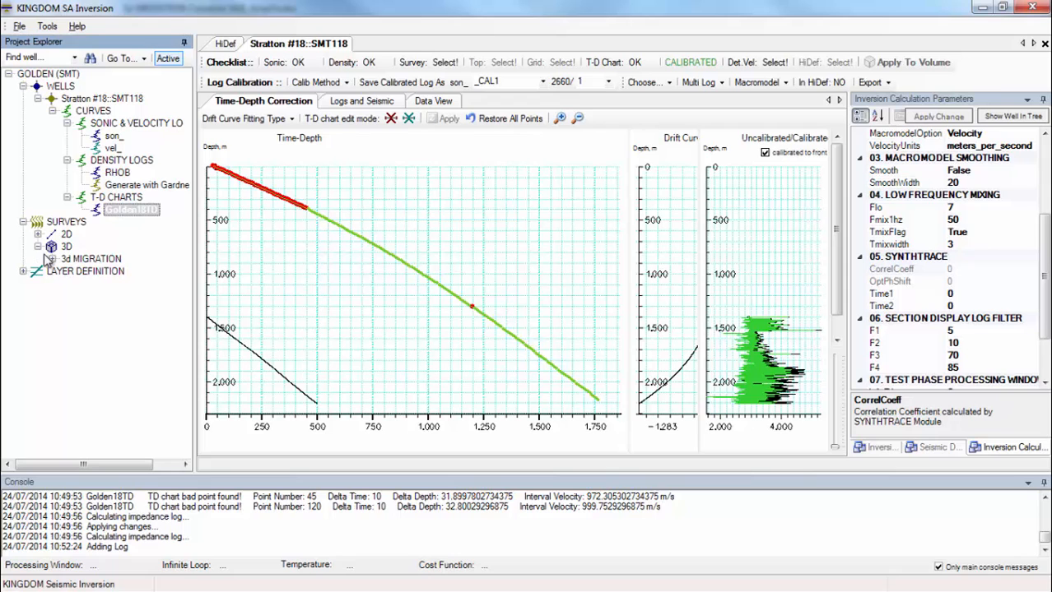
left_click(52, 258)
left_click(67, 270)
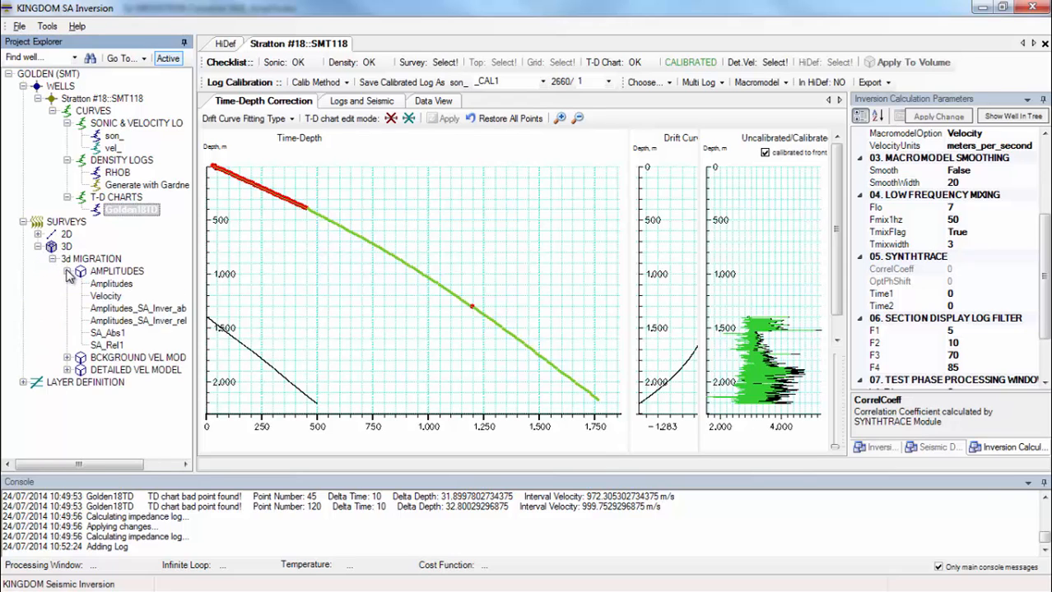
double_click(107, 285)
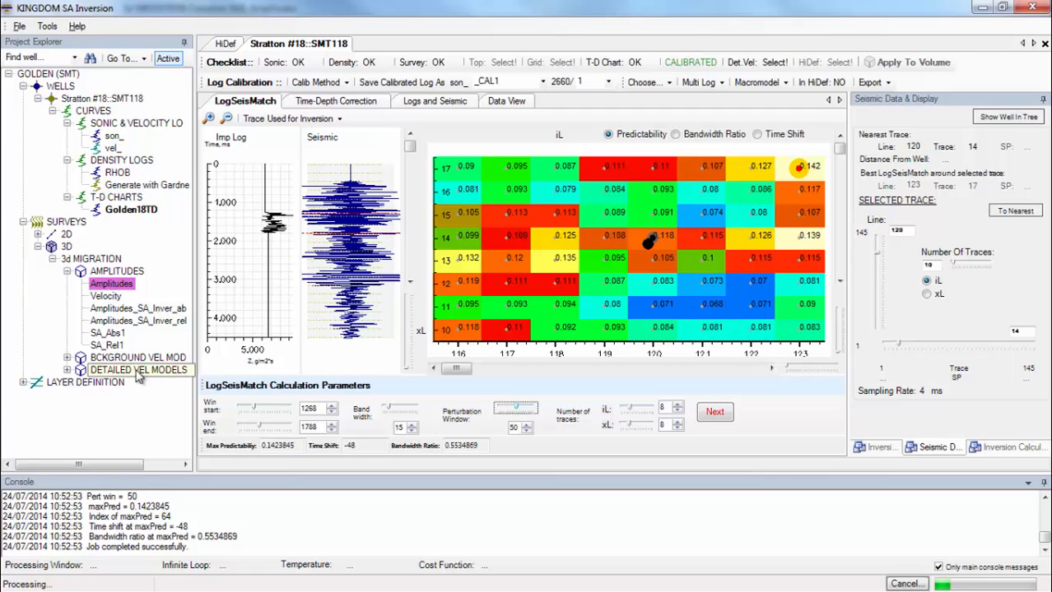
left_click_drag(265, 484, 0, 172)
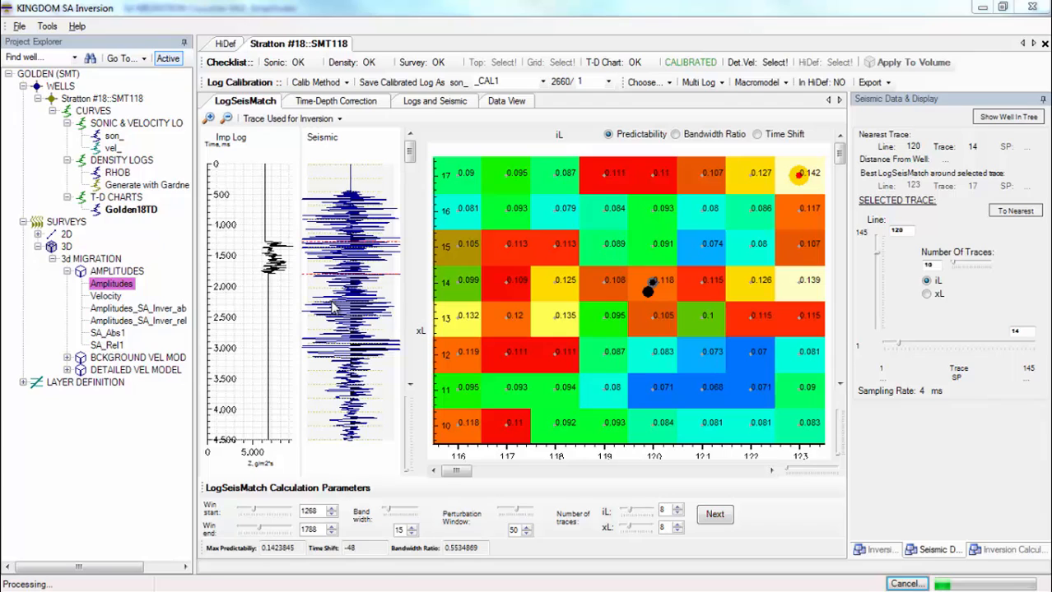
- Set the LogSeisMatch calculation window to start at 1300 and end at 1600, and display the time shift map
double_click(319, 512)
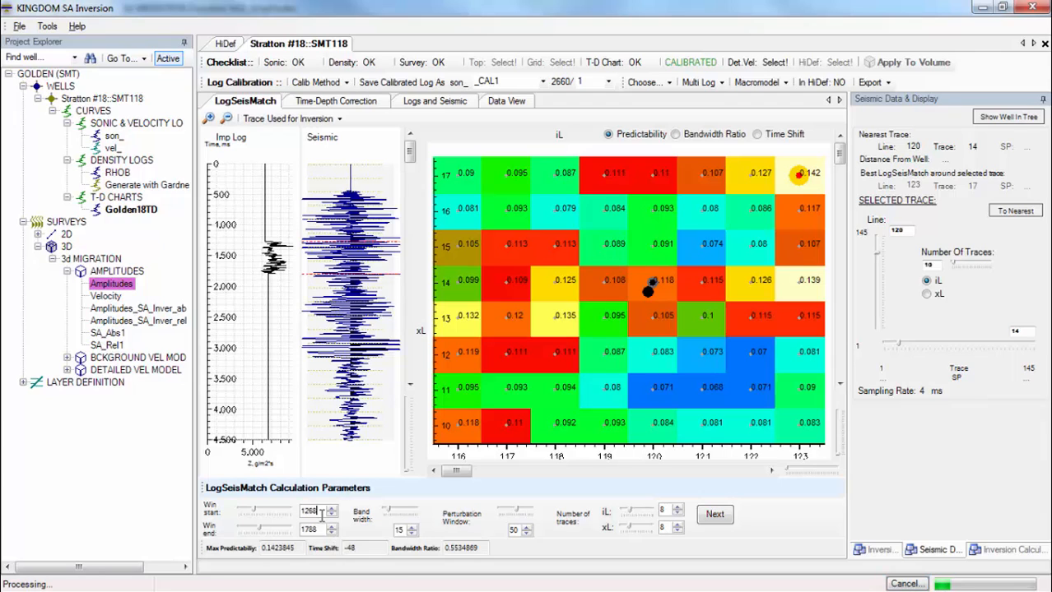
type("1300")
key("Tab")
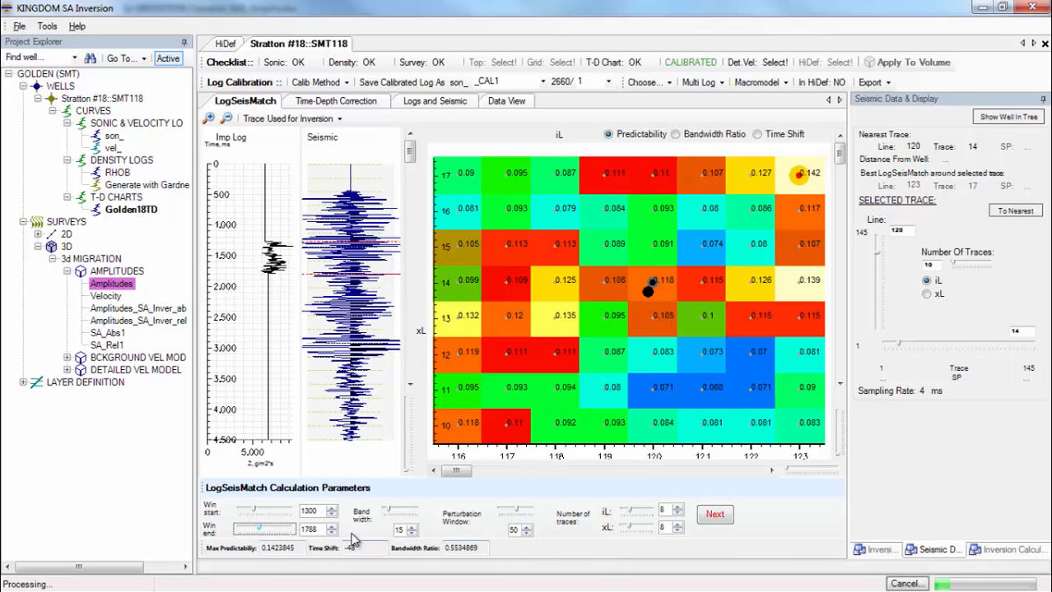
double_click(319, 530)
type("1600")
key("Tab")
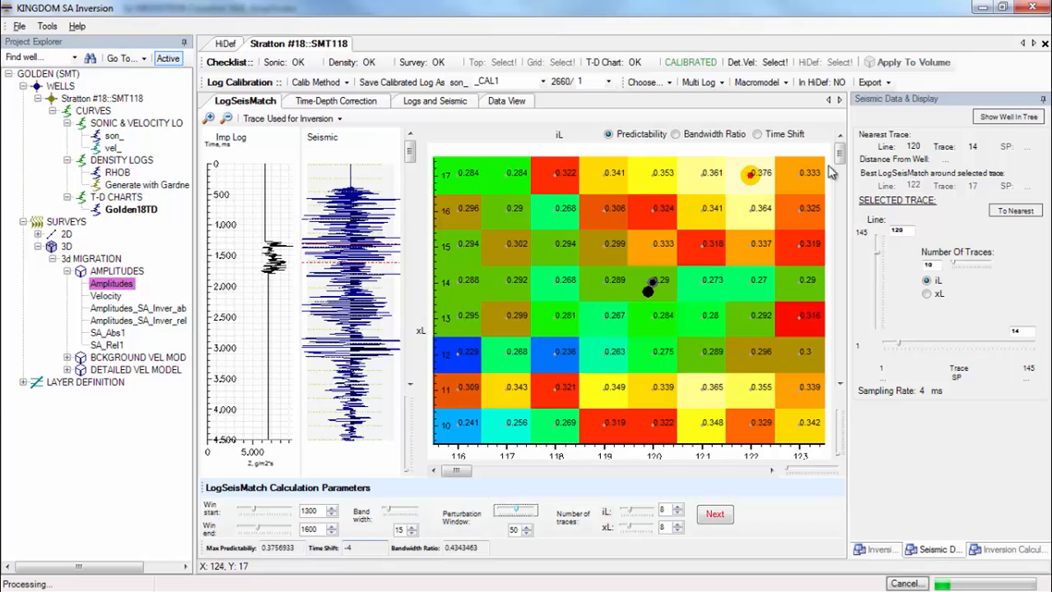
left_click(767, 140)
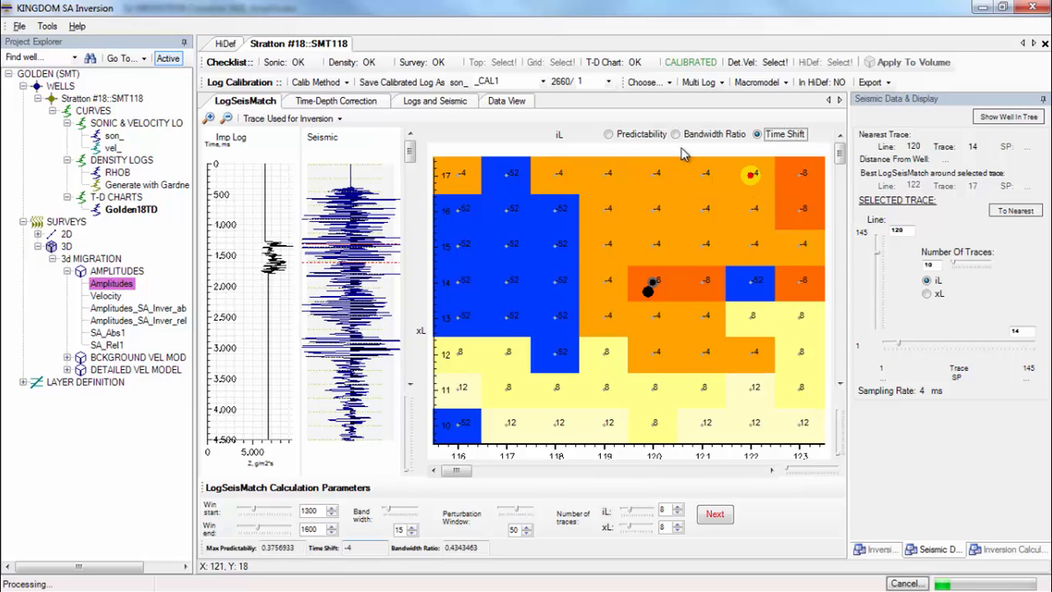
- Display the Predictability map and compare inverting with the selected trace against the best LogSeisMatch around it, keeping the best match
left_click(624, 134)
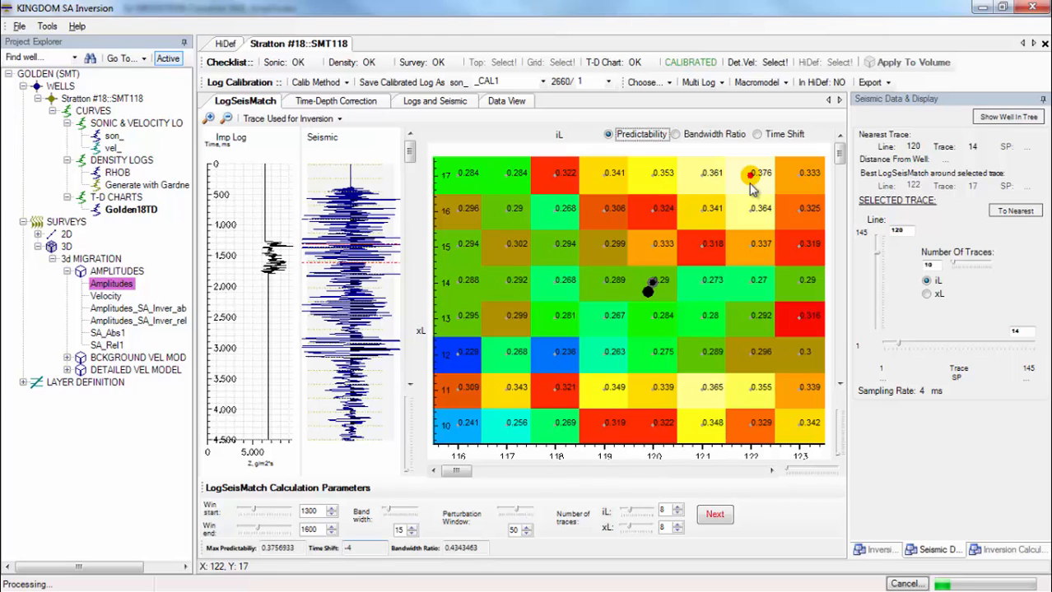
left_click(336, 119)
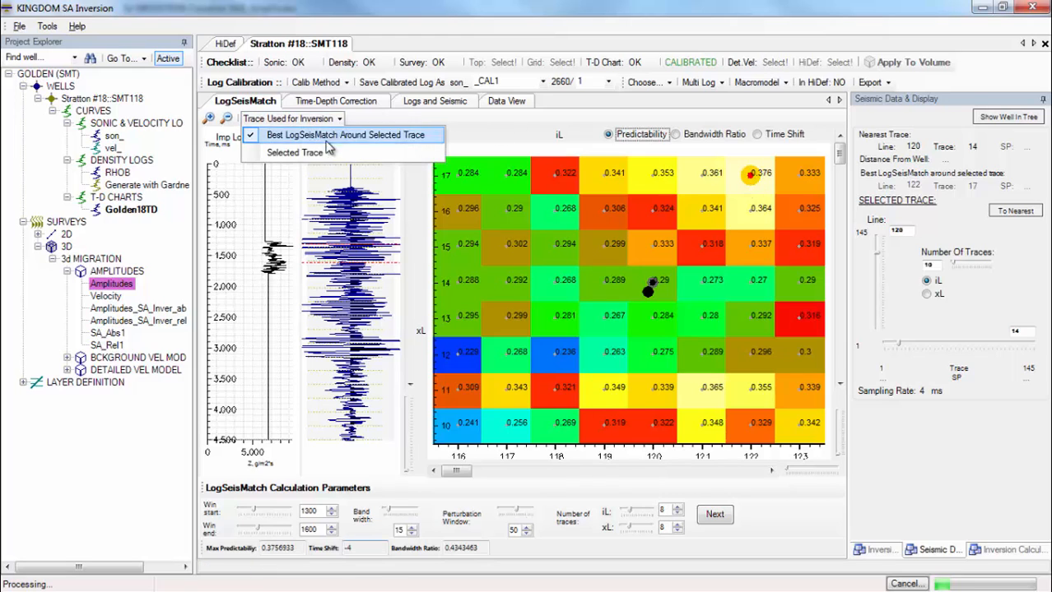
left_click(321, 154)
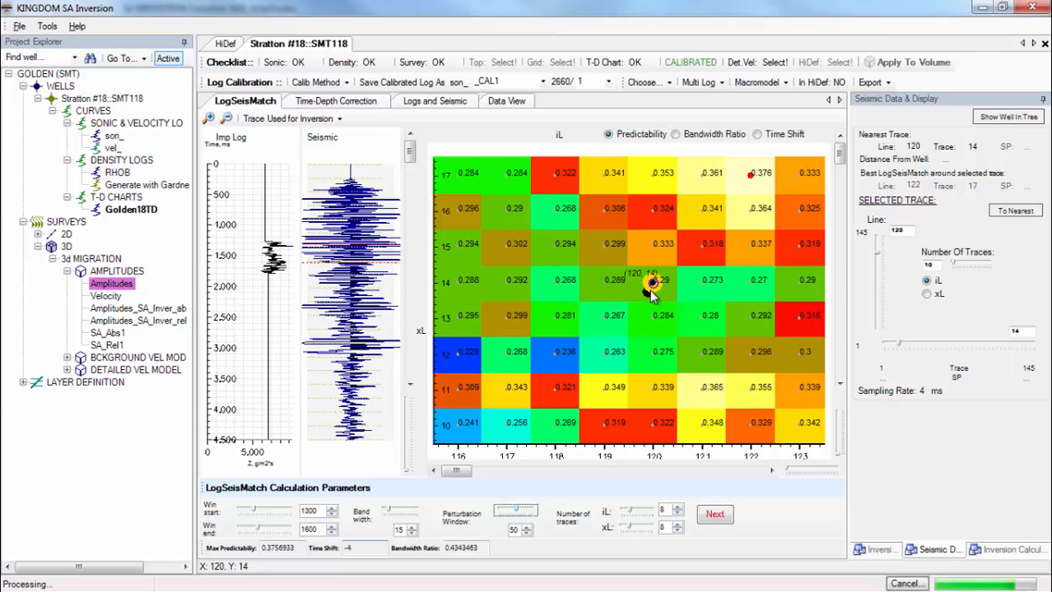
left_click(338, 118)
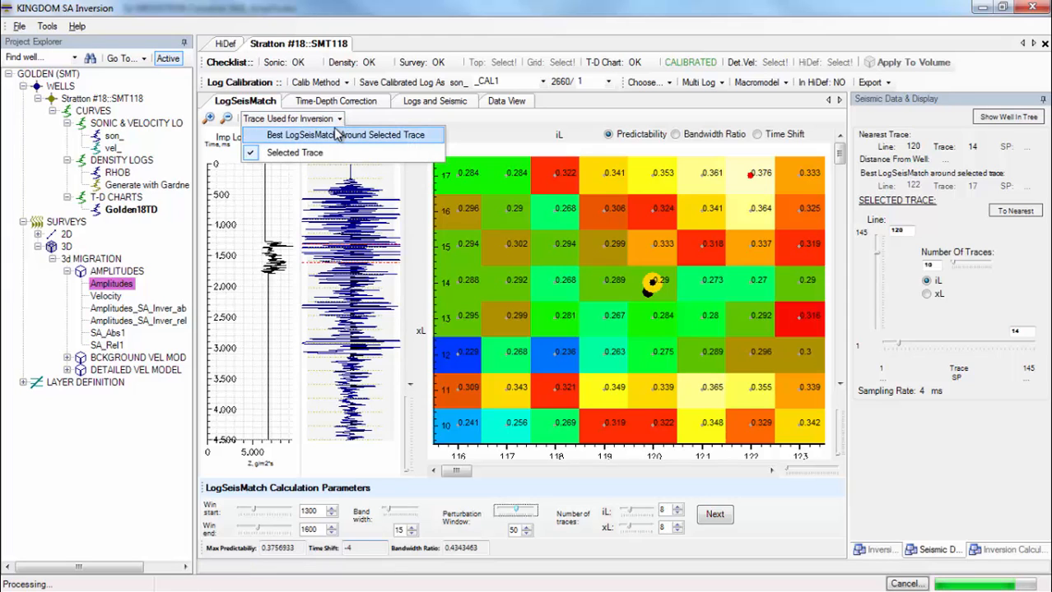
left_click(338, 134)
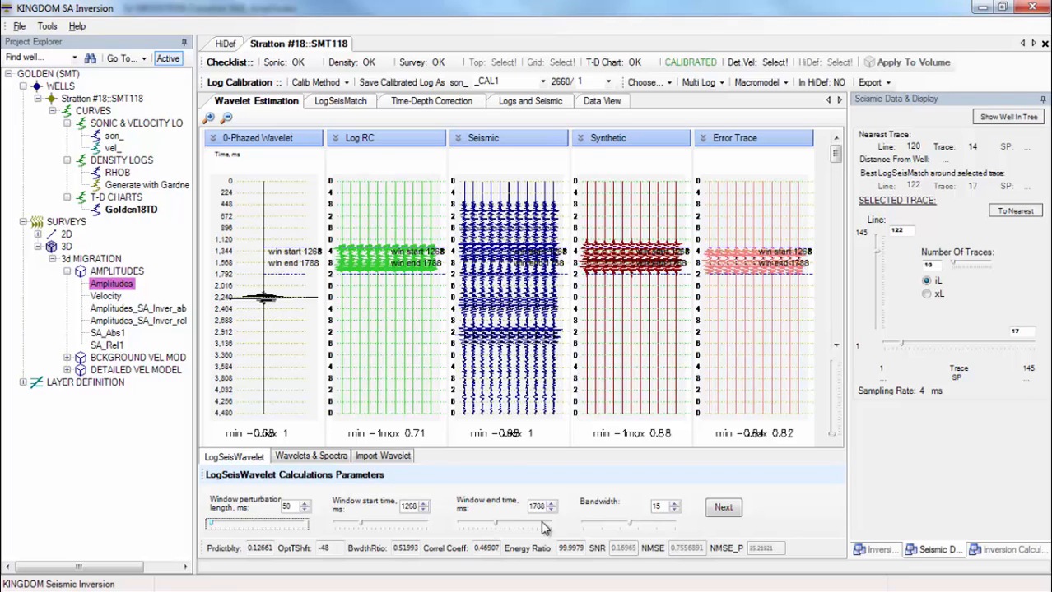
- Set the LogSeisWavelet calculation window to start at 1280 ms and end at 1580 ms
double_click(414, 507)
type("1288")
key("Tab")
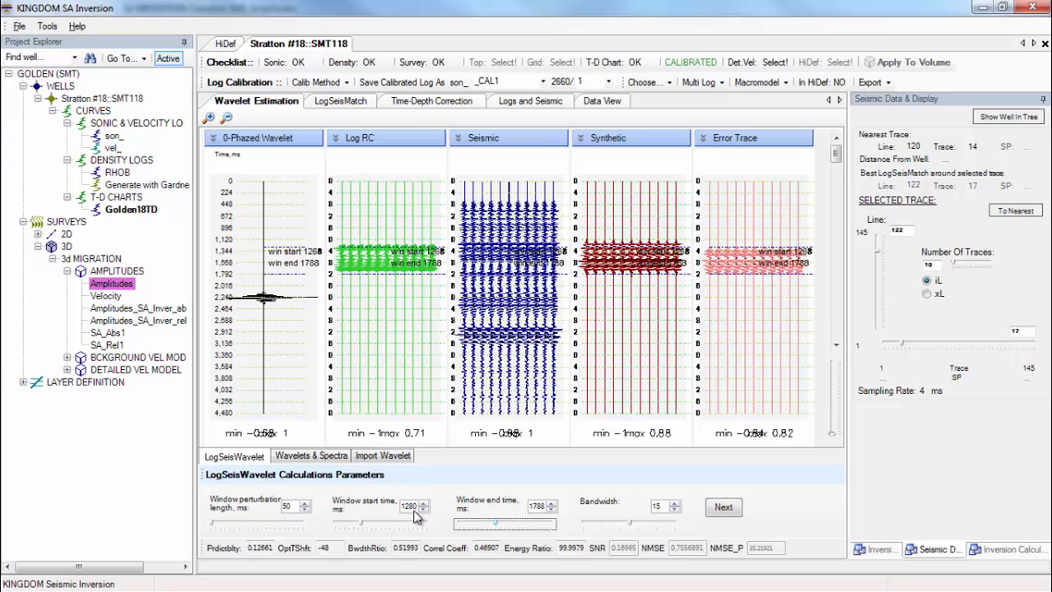
double_click(535, 507)
type("1")
type("580")
key("Tab")
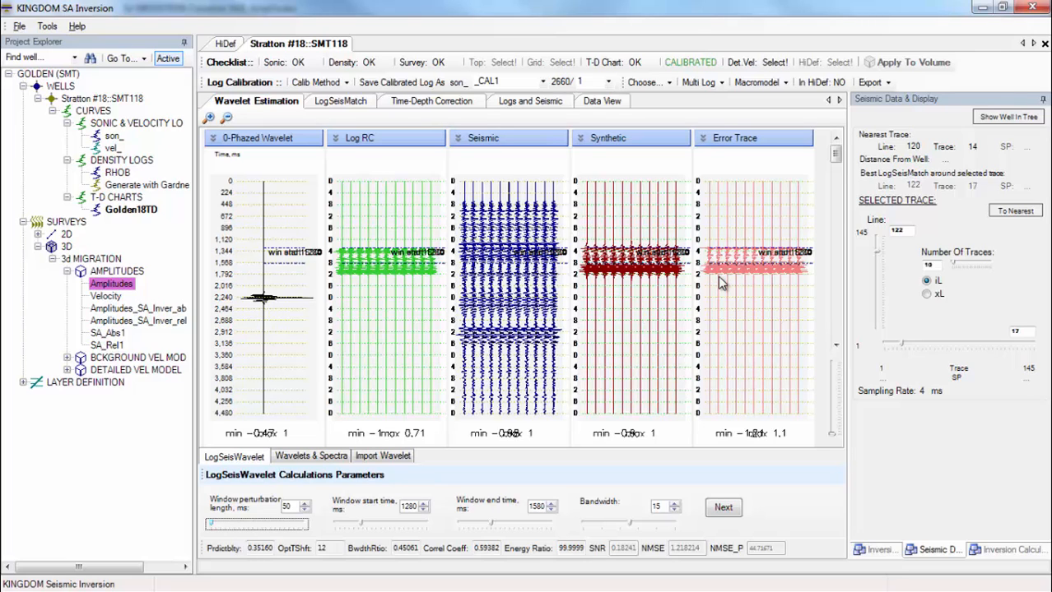
- Enlarge the wavelet estimation traces around the calculation window and examine the estimated wavelet and its amplitude and phase spectra
left_click(209, 117)
left_click_drag(339, 246, 421, 282)
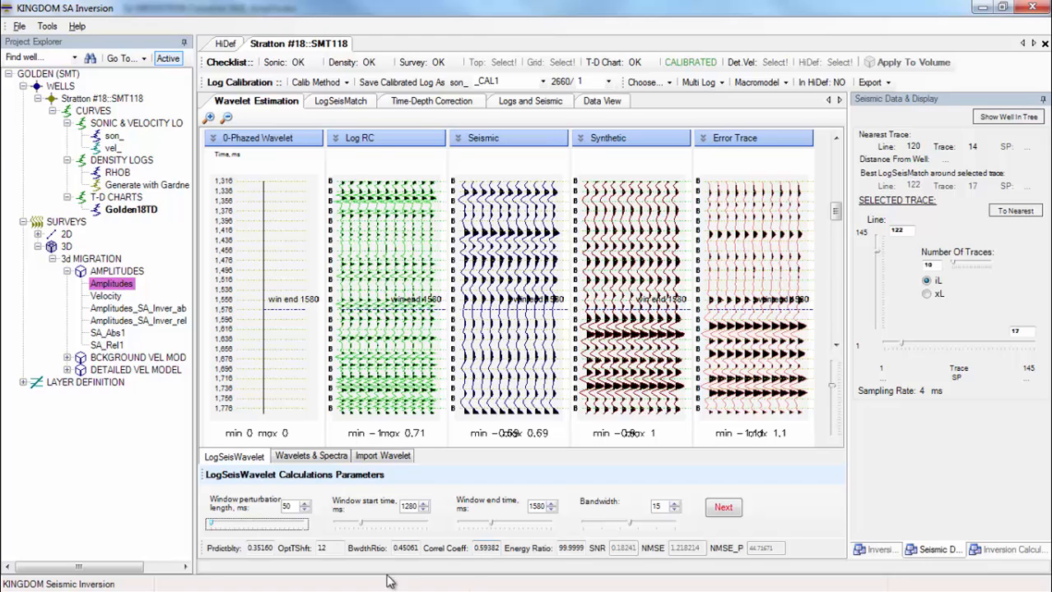
left_click(311, 456)
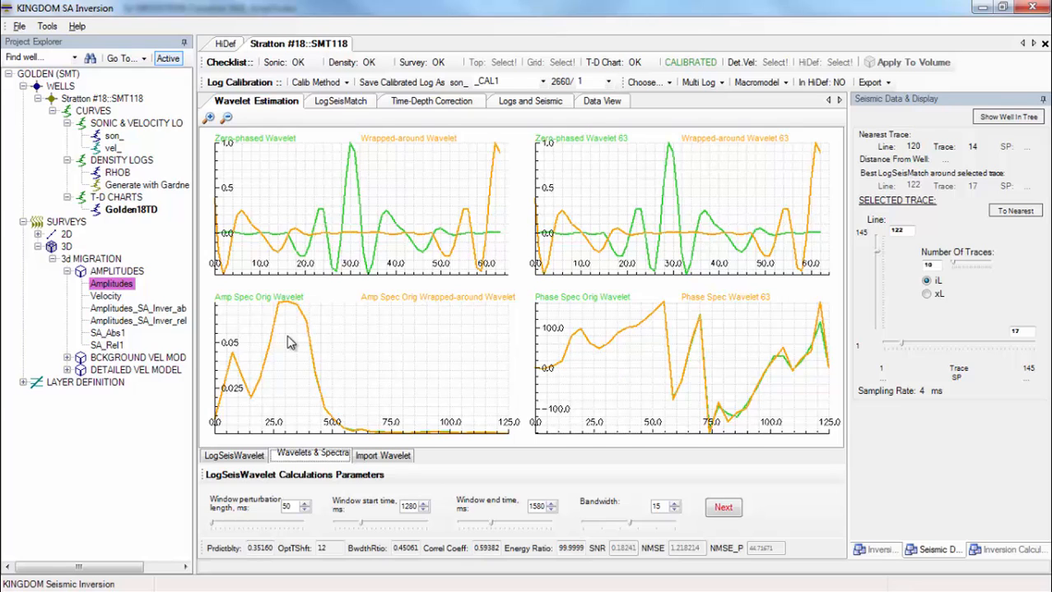
- Import the wavelet file Ricker_50Hz_4ms.txt and enable it for SA inversion
left_click(366, 458)
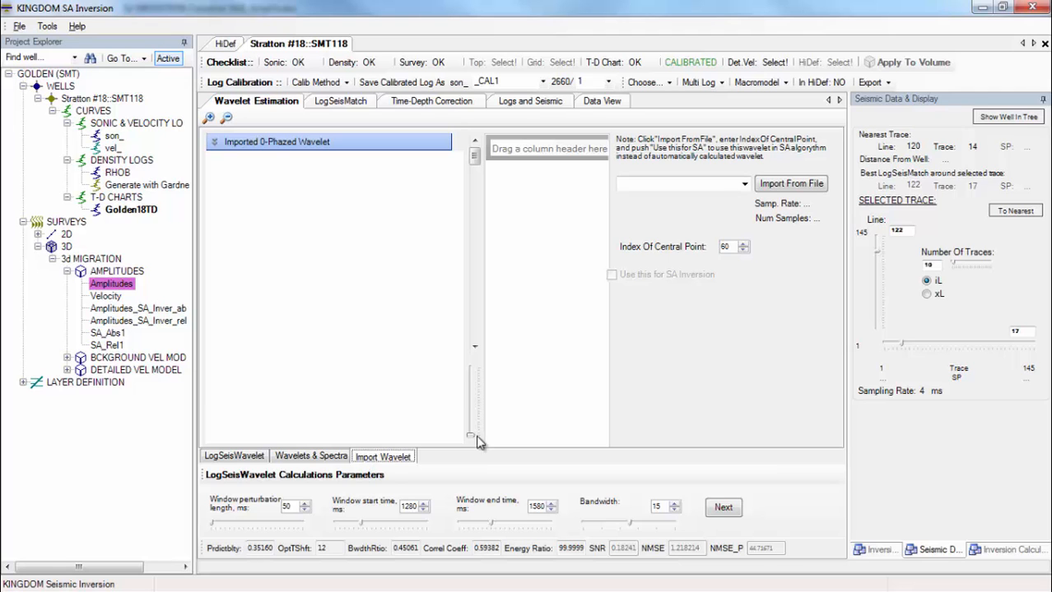
left_click(790, 183)
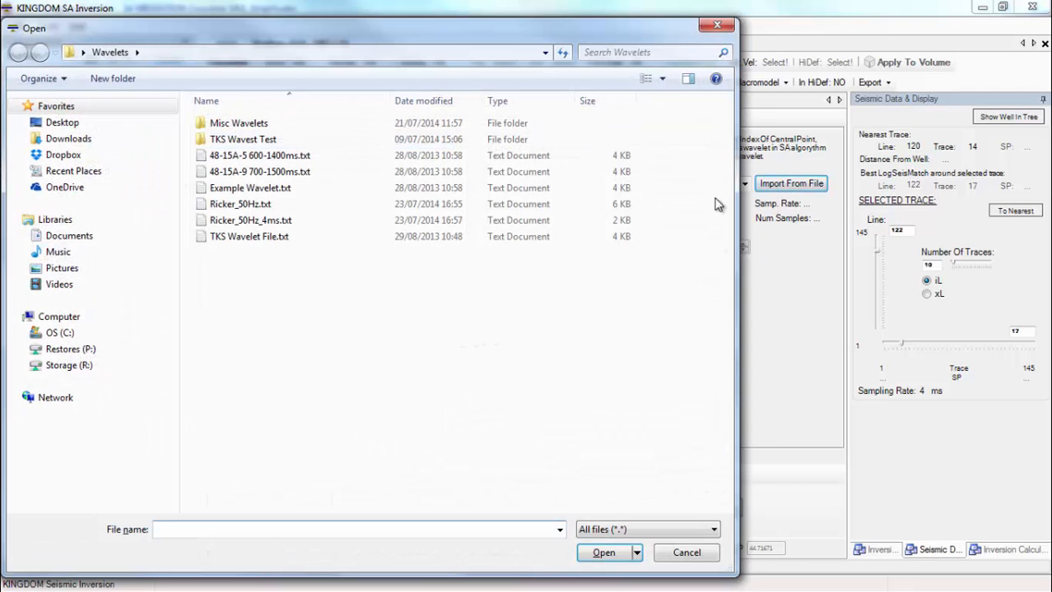
double_click(257, 224)
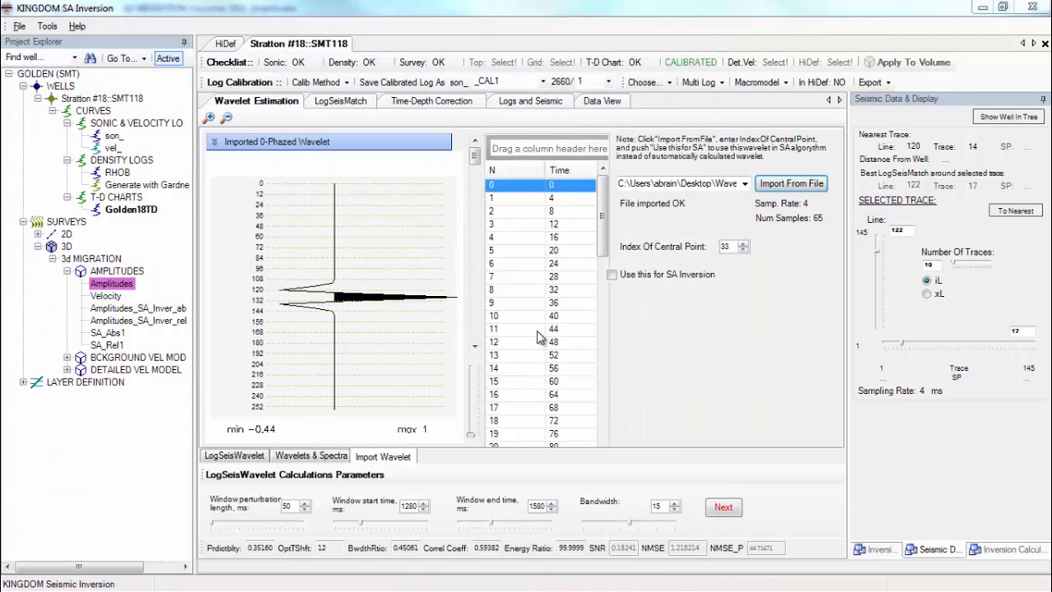
left_click(611, 276)
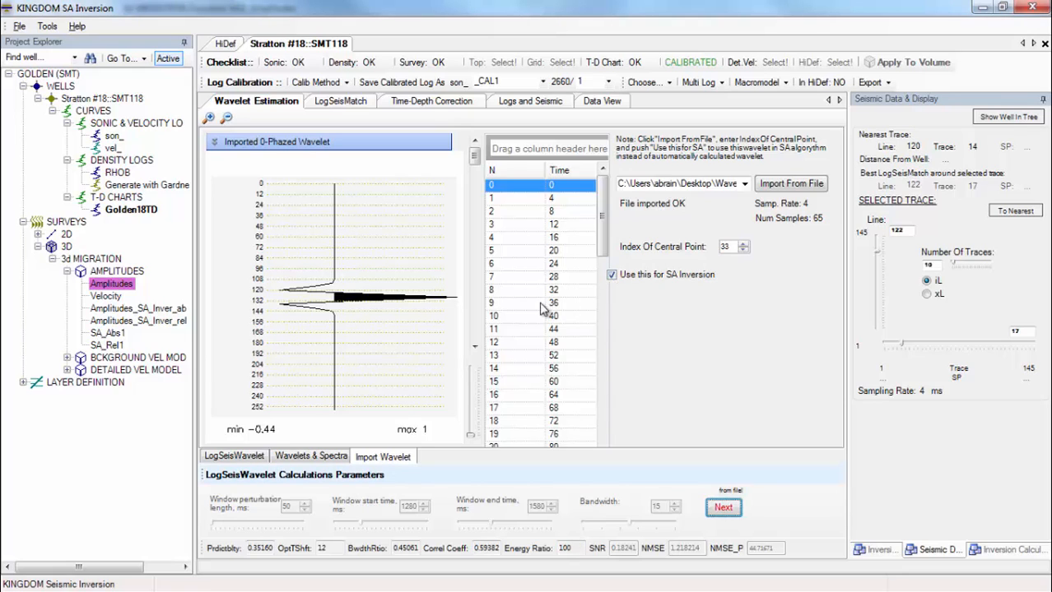
- Check the imported Ricker wavelet's spectra and stop using it for SA inversion
left_click(312, 457)
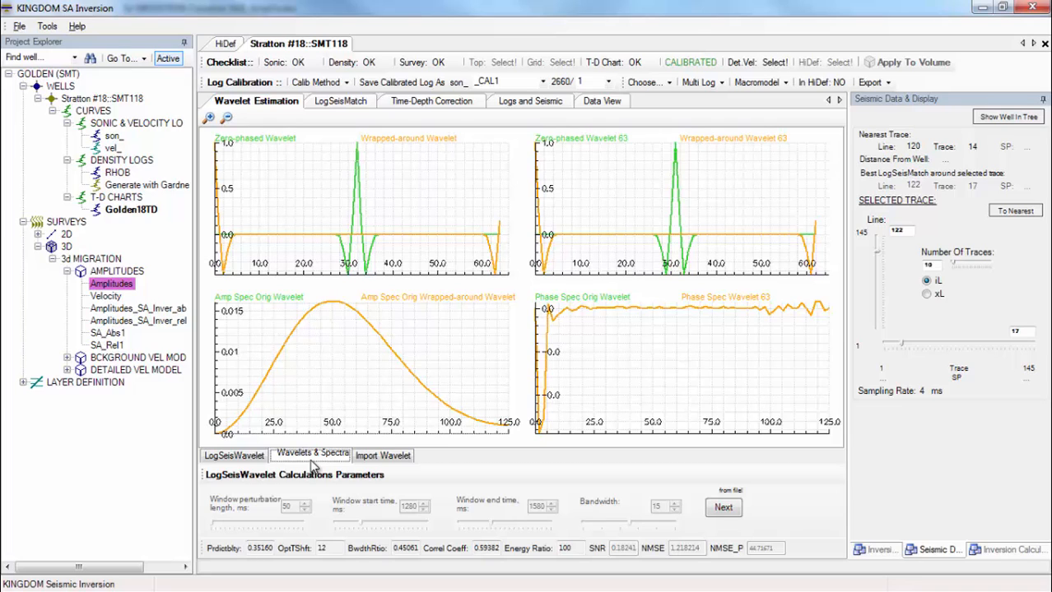
left_click(383, 458)
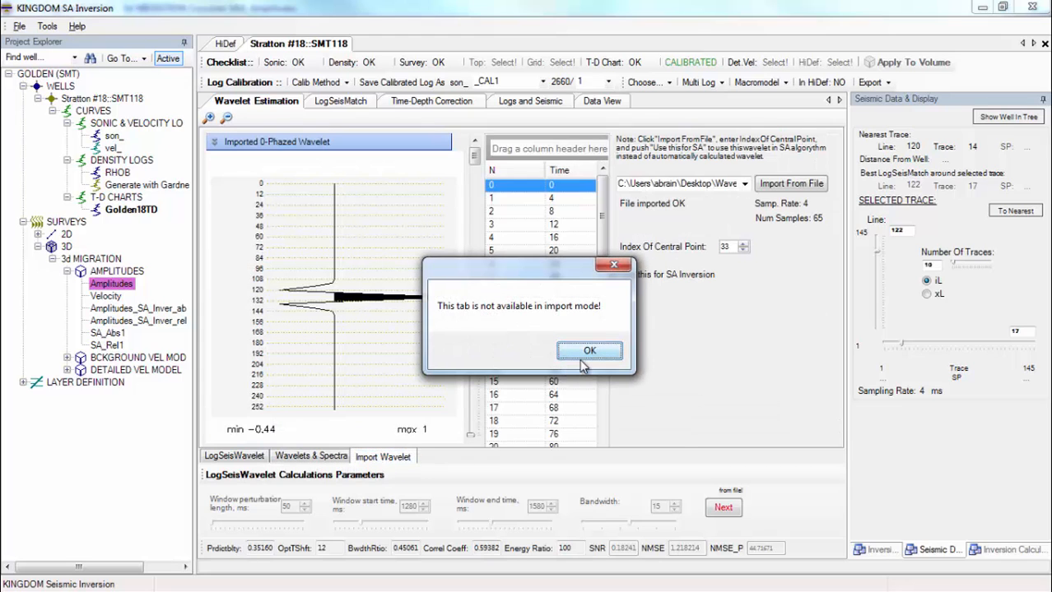
left_click(581, 359)
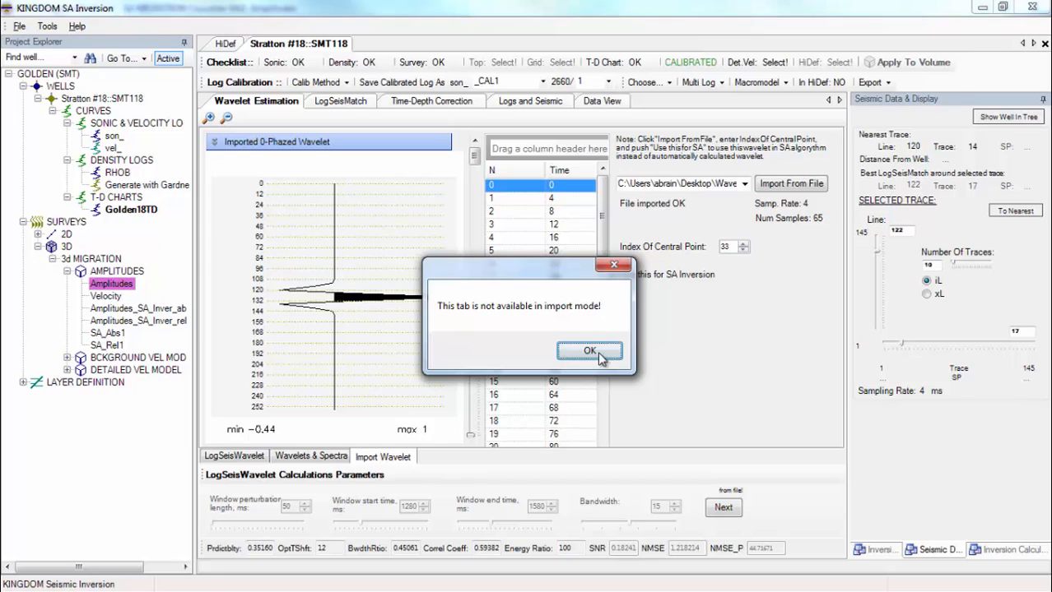
left_click(593, 359)
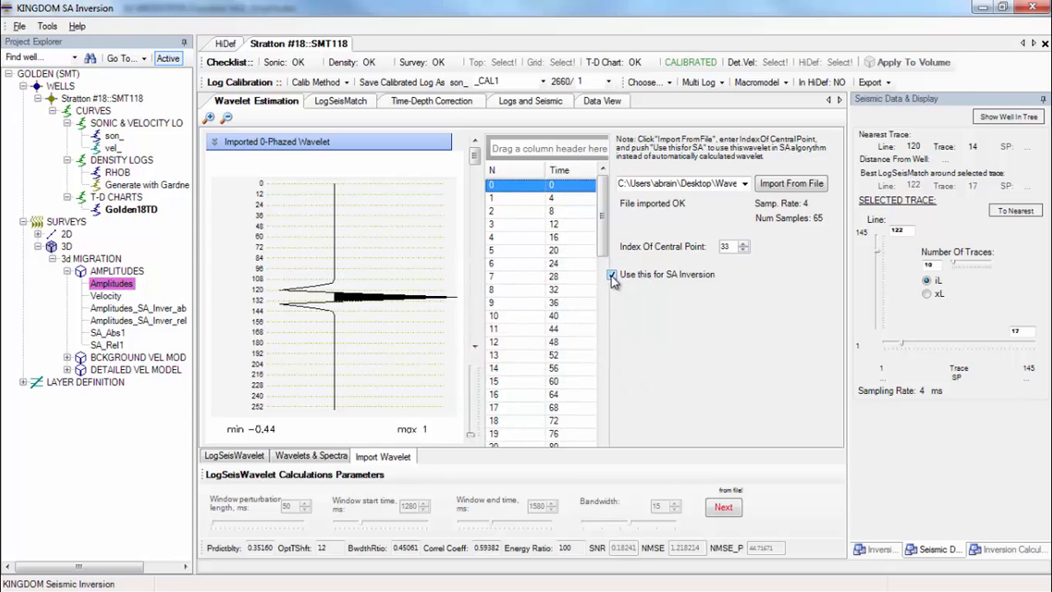
left_click(610, 275)
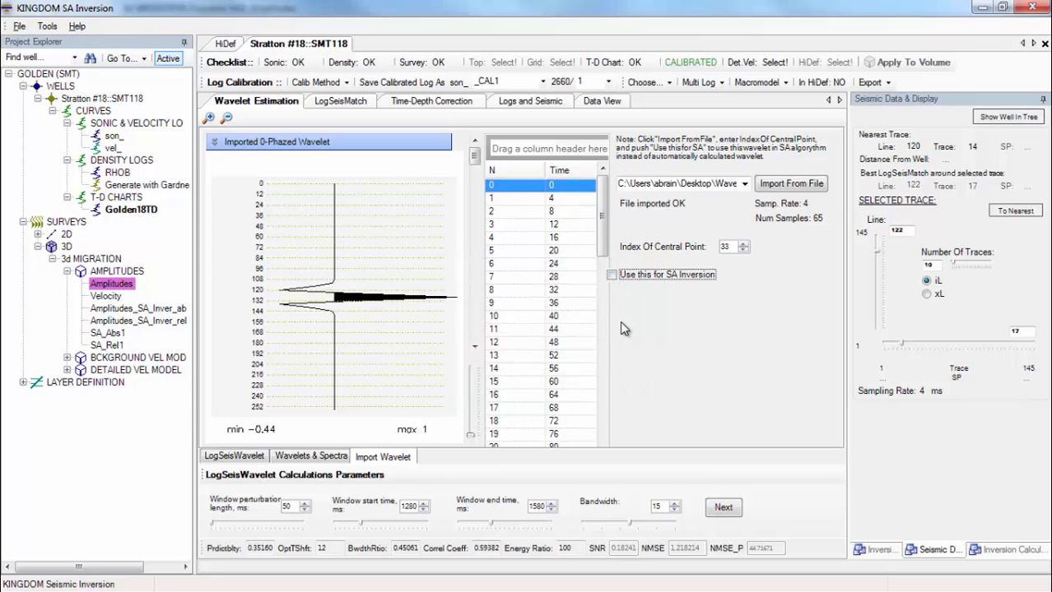
- Review the calculated wavelet's spectra, the LogSeisWavelet traces and the available export options
left_click(311, 458)
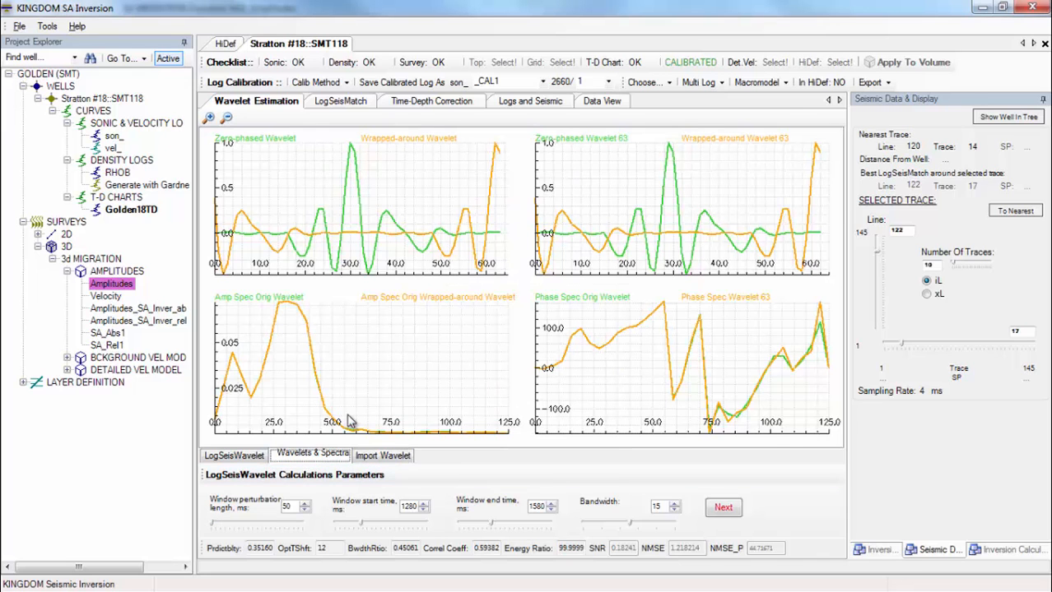
left_click(230, 457)
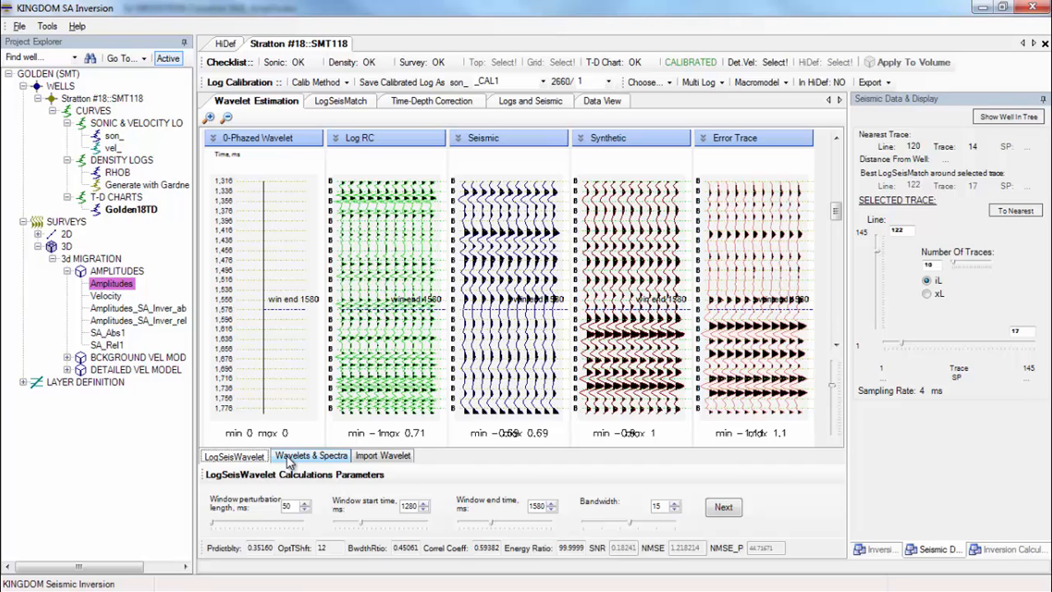
left_click(883, 82)
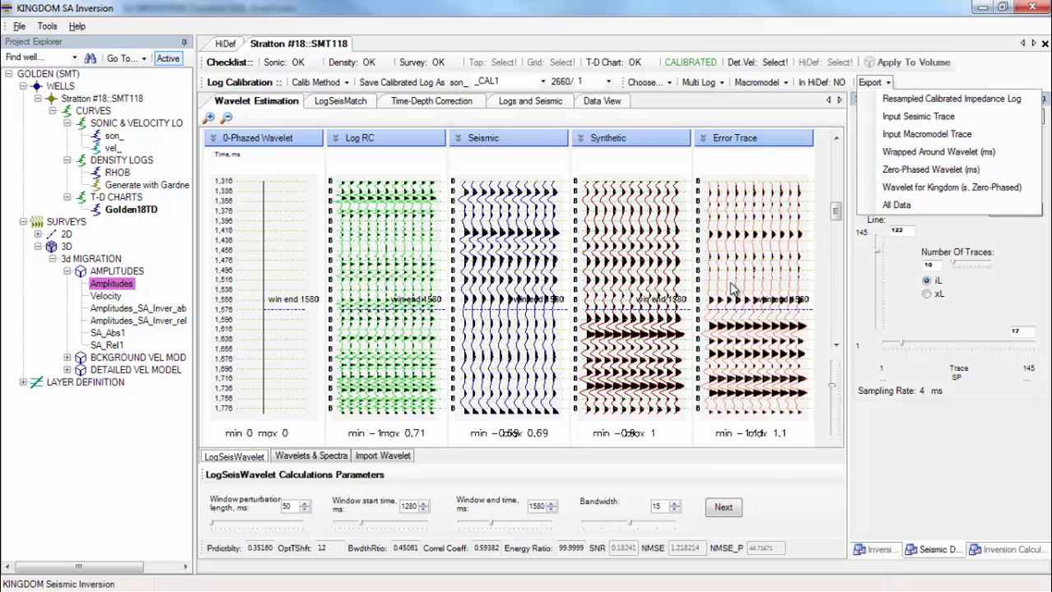
- Proceed to the seismic scaler estimation and choose the log as the macromodel source for the SA inversion
left_click(709, 516)
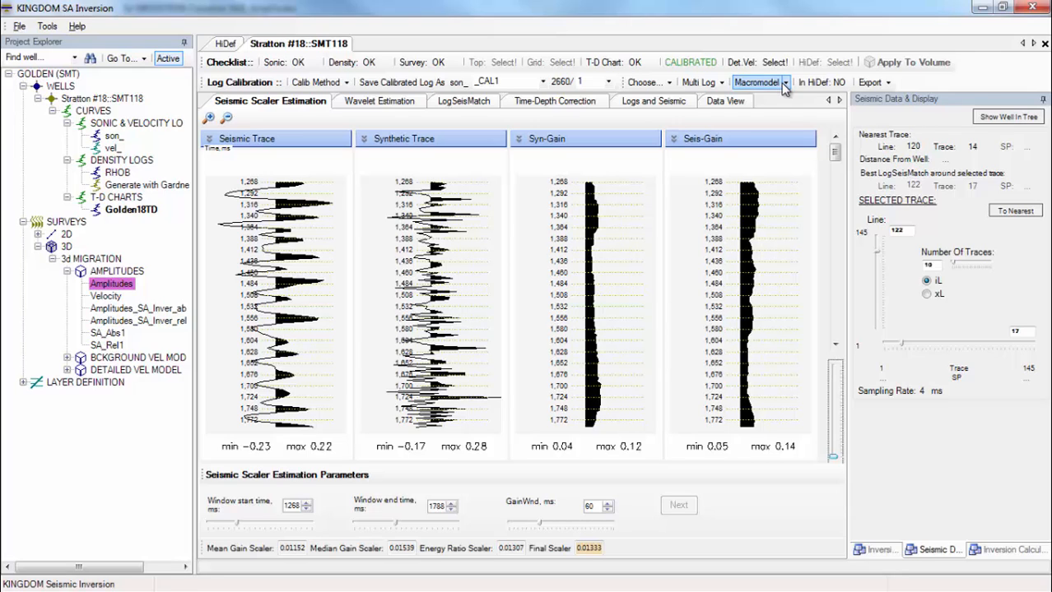
left_click(782, 86)
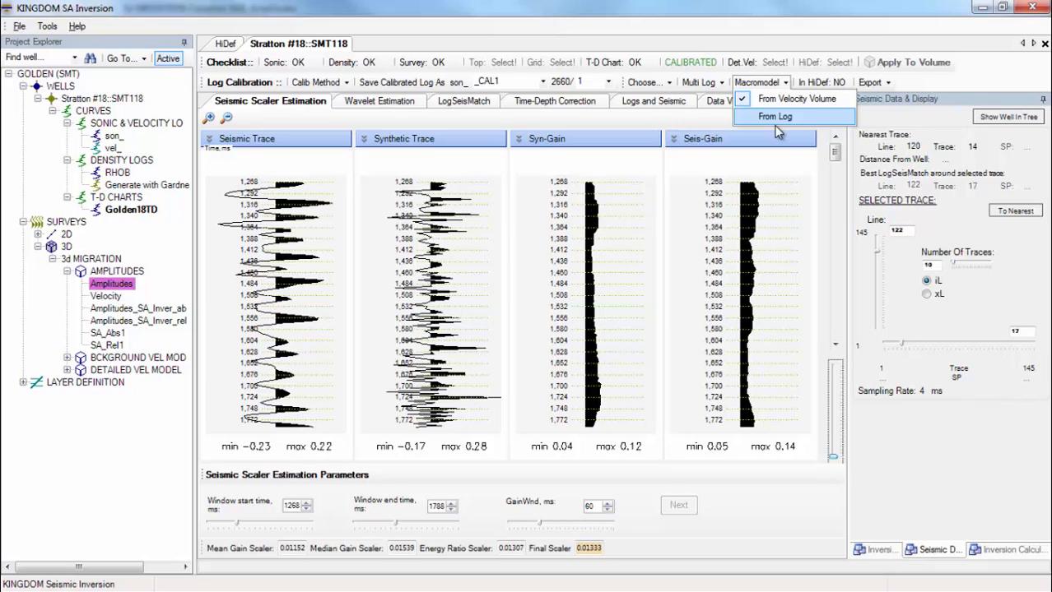
left_click(778, 133)
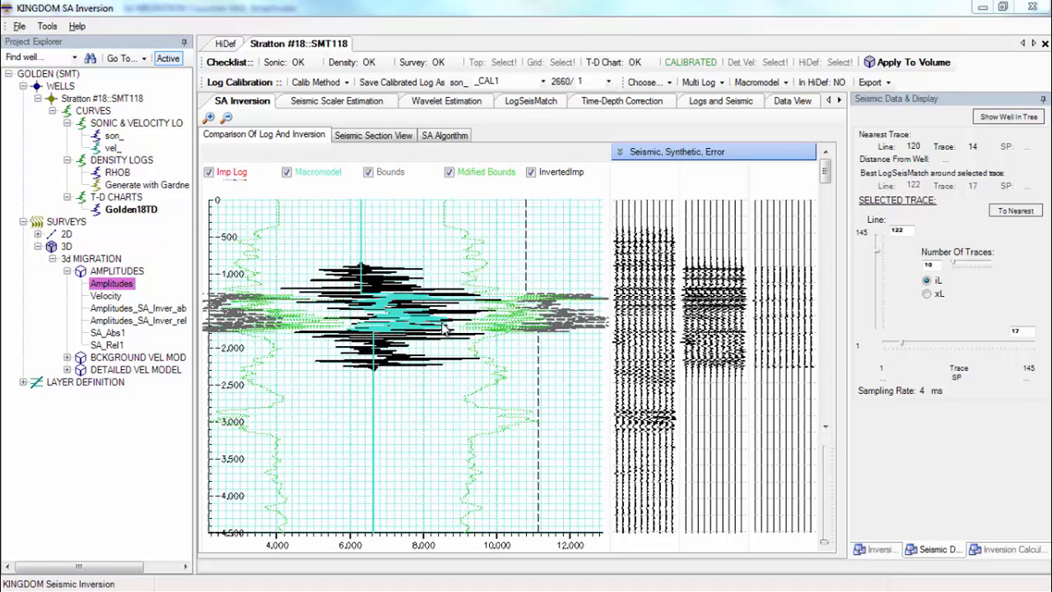
- Show the inversion calculation parameters, enlarge the log interval in the inversion comparison, and hide the modified bounds while checking the macromodel curve
left_click(1003, 550)
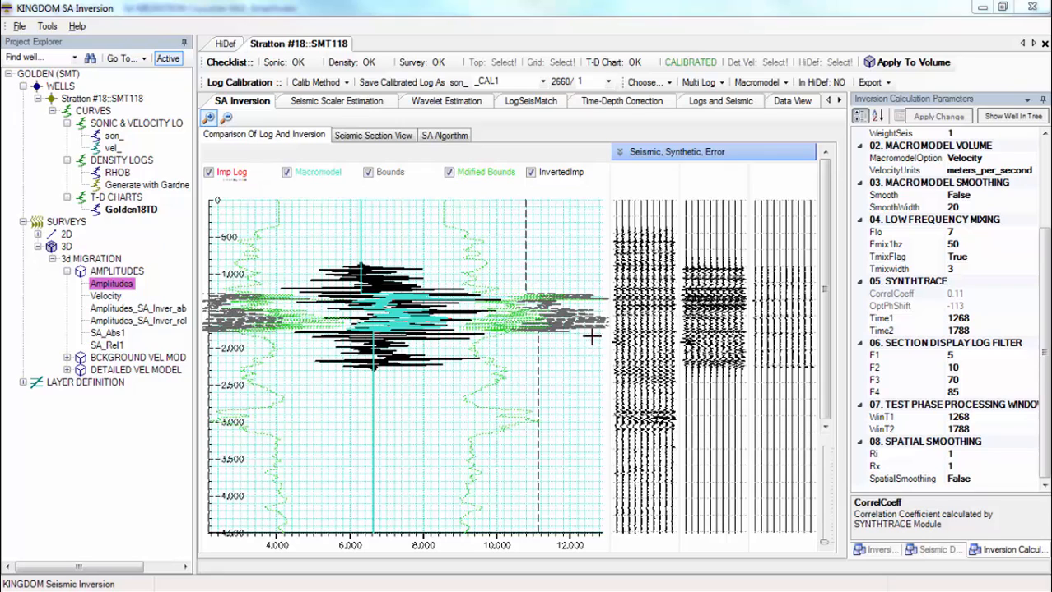
left_click_drag(598, 331, 196, 301)
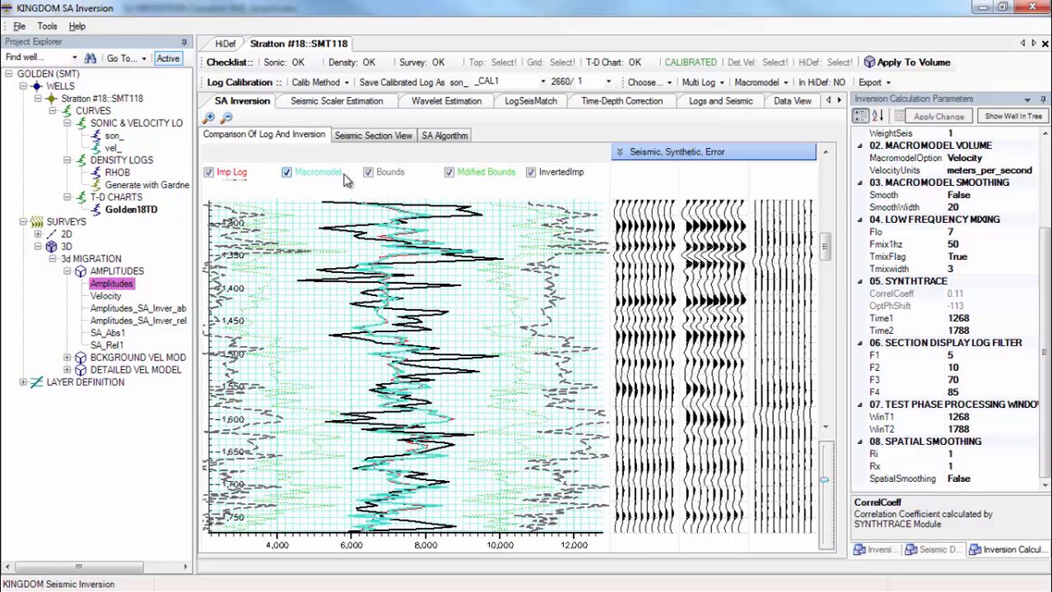
left_click(449, 173)
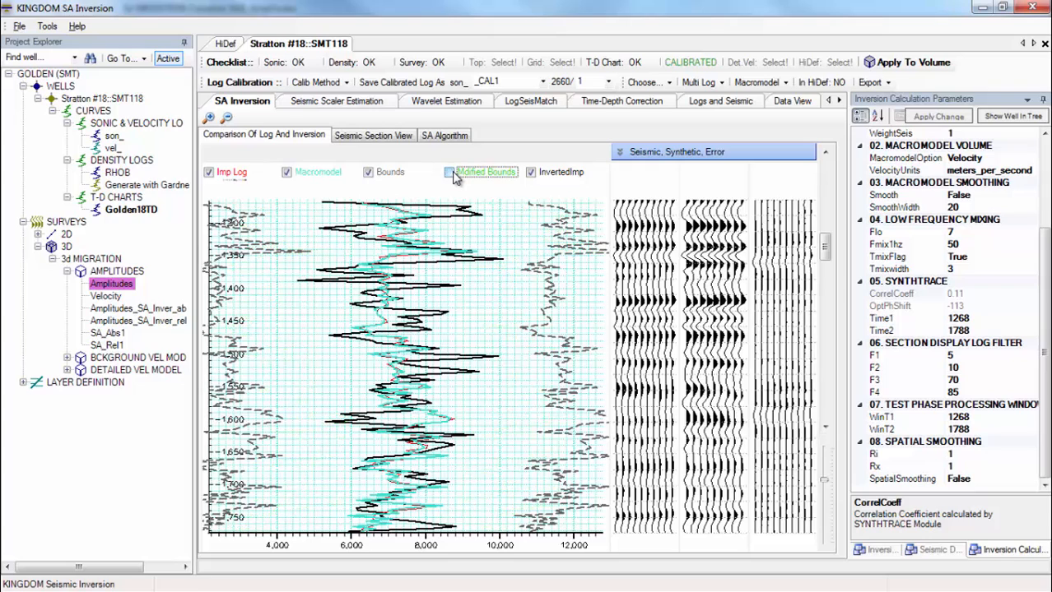
left_click(287, 172)
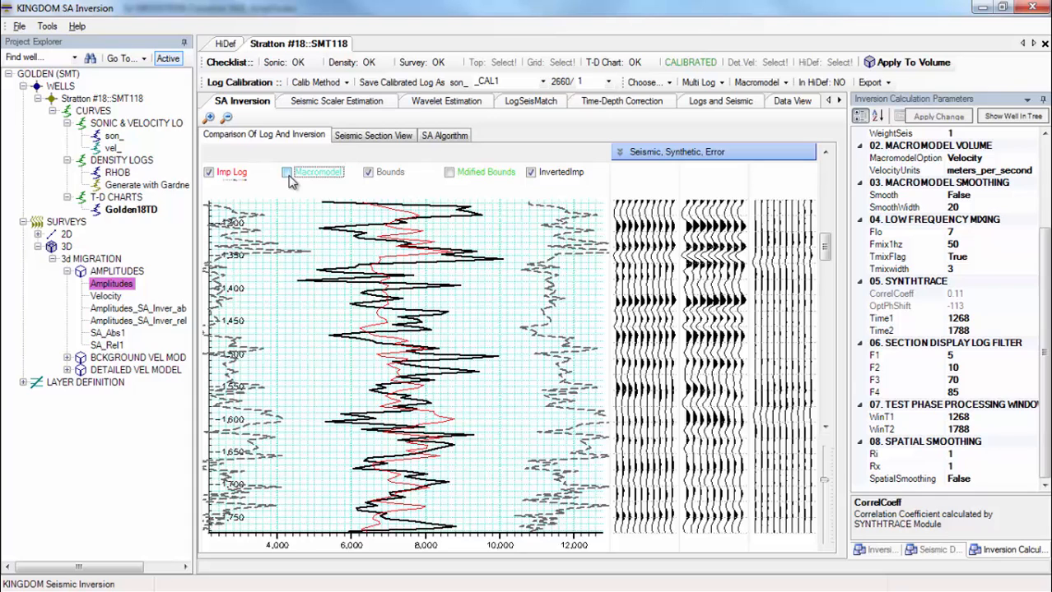
left_click(286, 173)
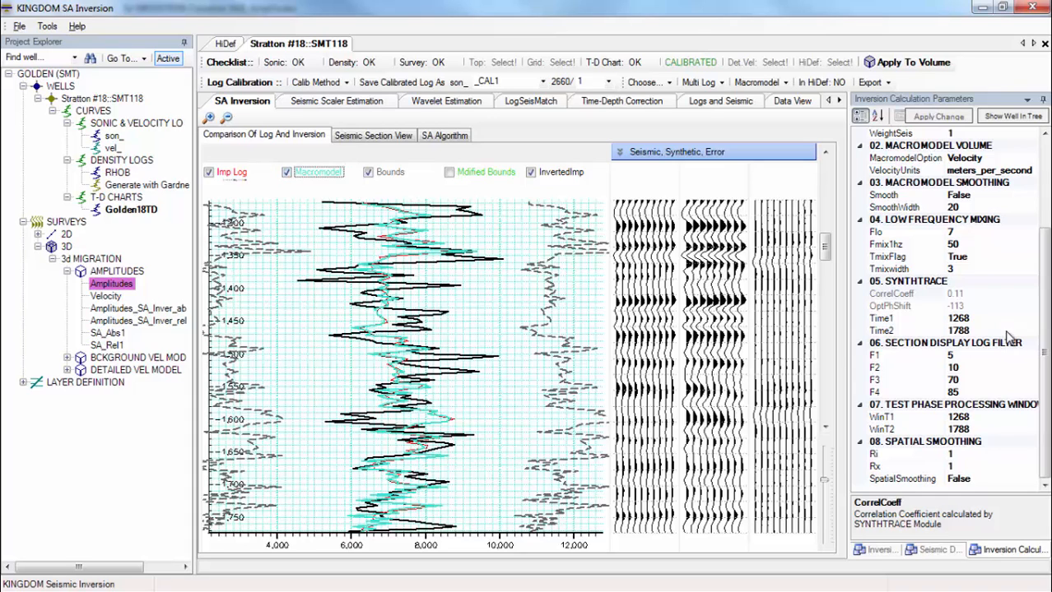
- Turn on macromodel smoothing with a SmoothWidth of 10, apply the change, and review the SA inversion parameters
left_click(979, 195)
double_click(980, 195)
left_click(960, 208)
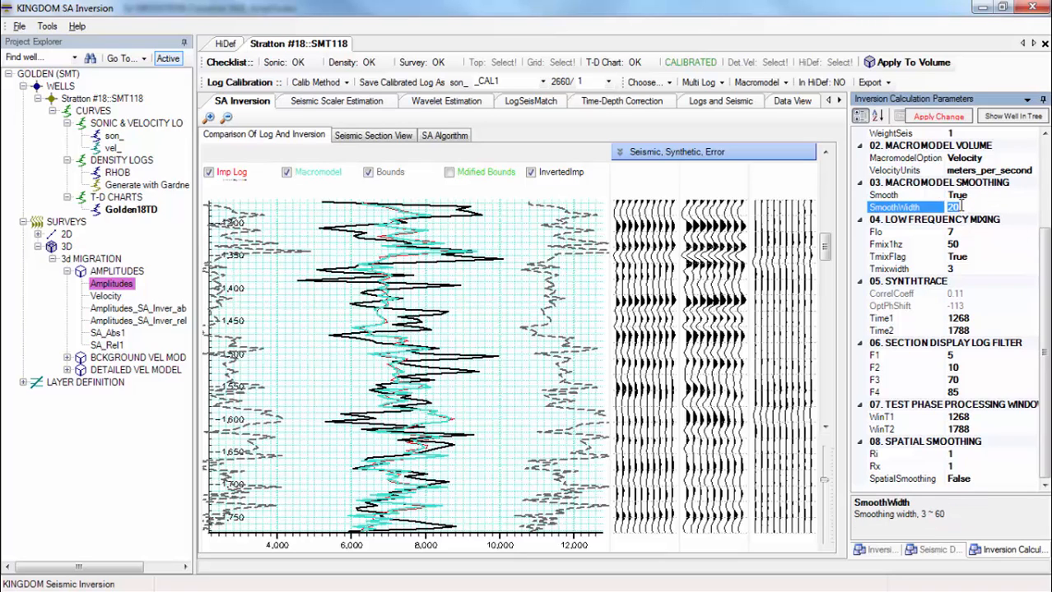
type("10")
key("Tab")
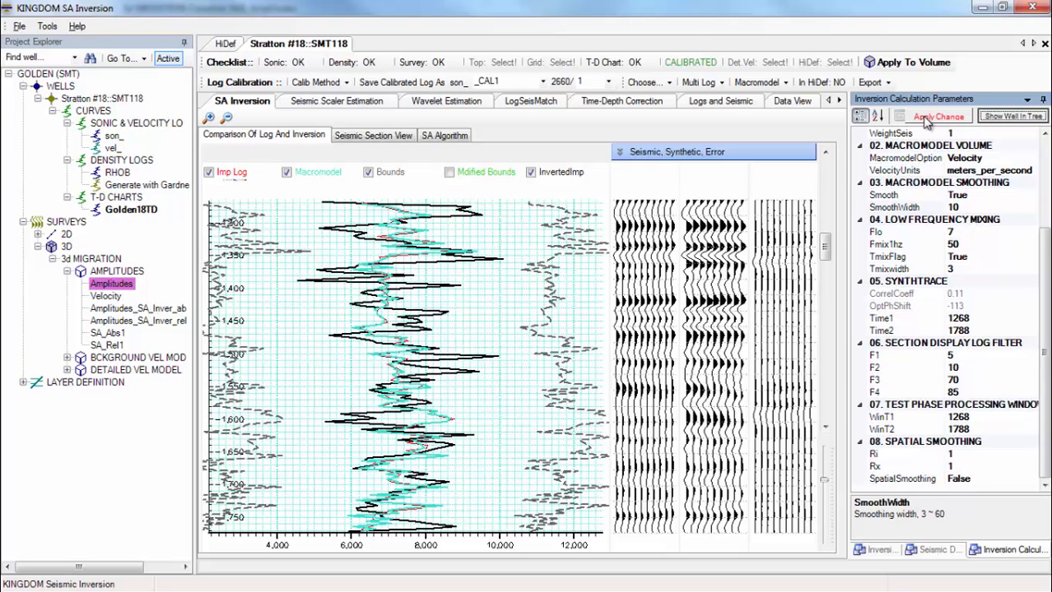
left_click(928, 116)
left_click_drag(0, 183, 205, 450)
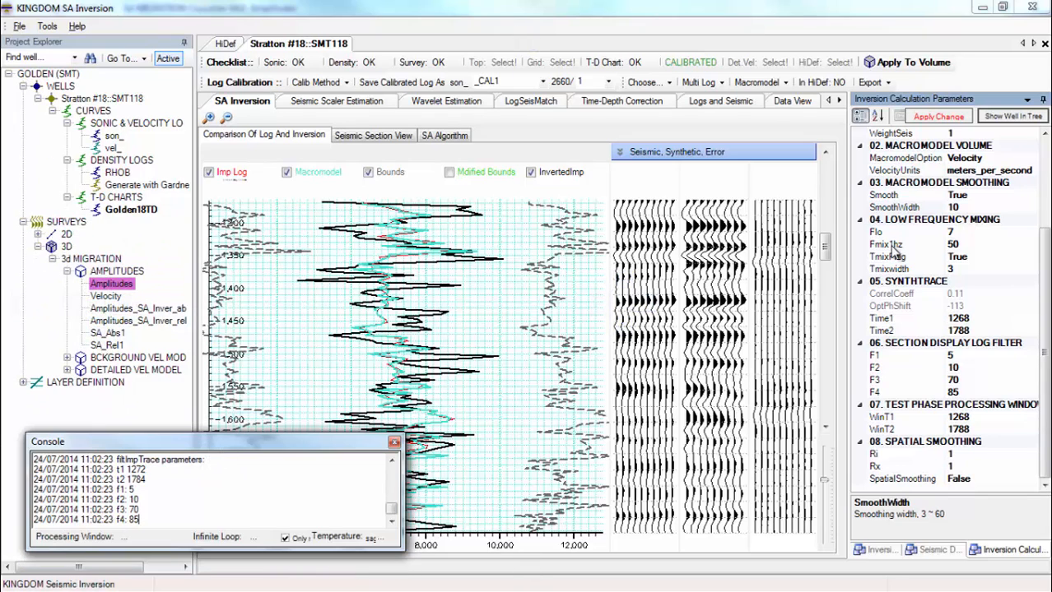
left_click(937, 117)
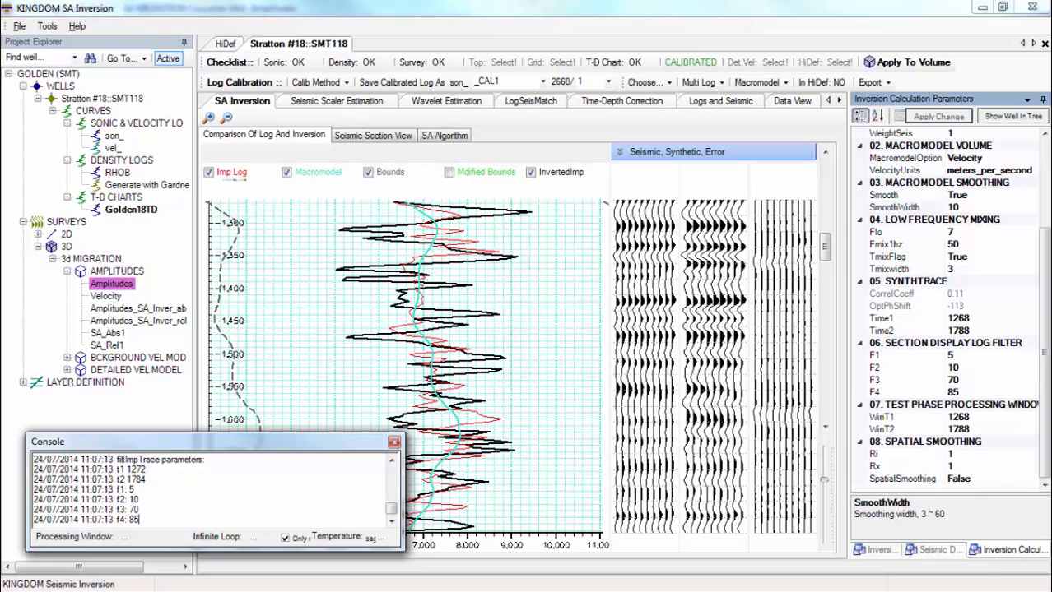
left_click(394, 443)
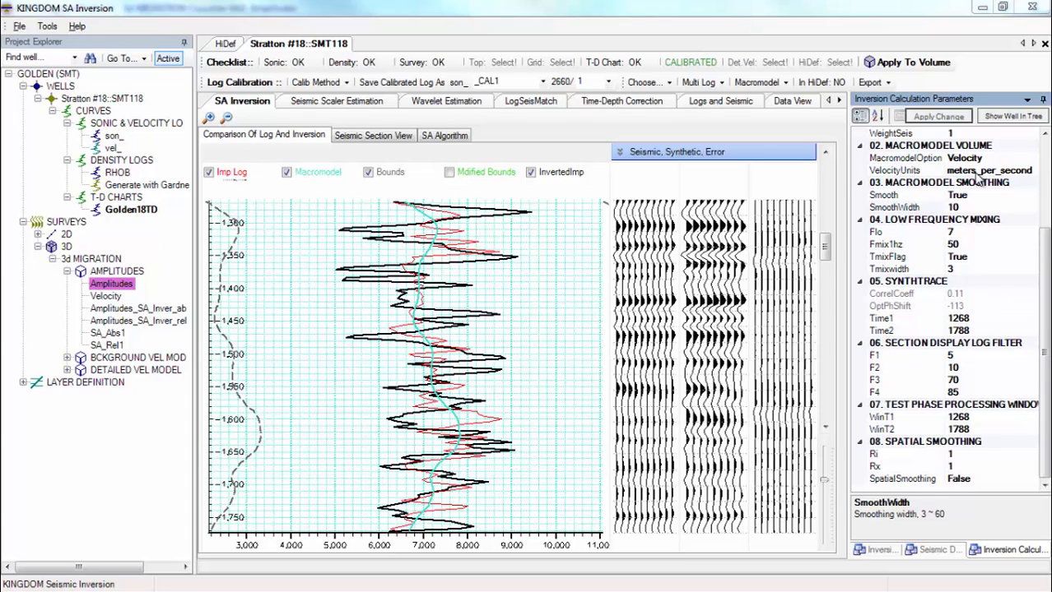
left_click_drag(1043, 286, 1045, 186)
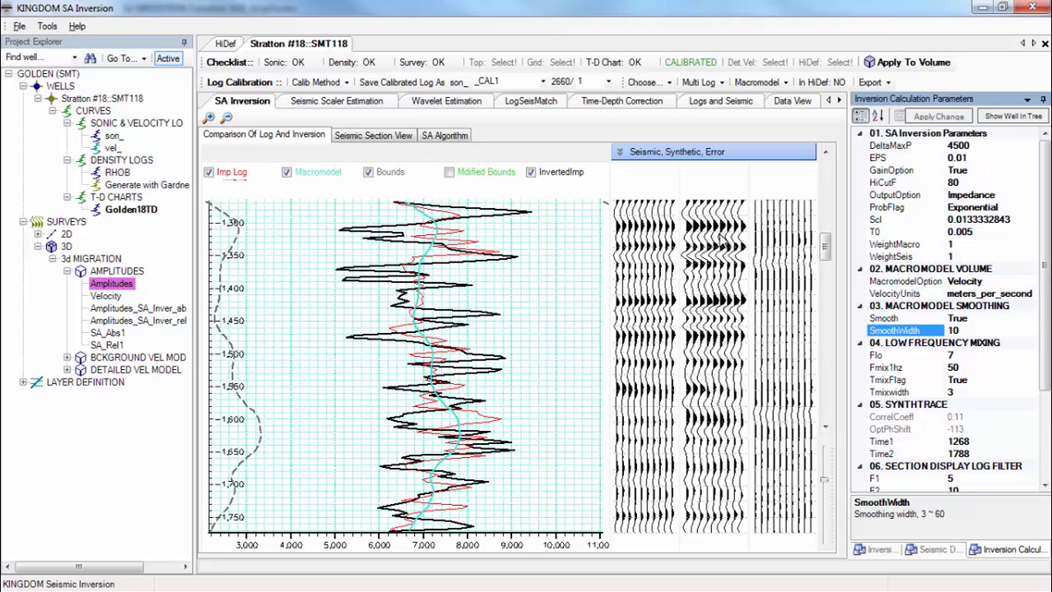
- Check the EPS and T0 parameter descriptions, set the EPS converging tolerance to 0.001, and apply the change
left_click(910, 160)
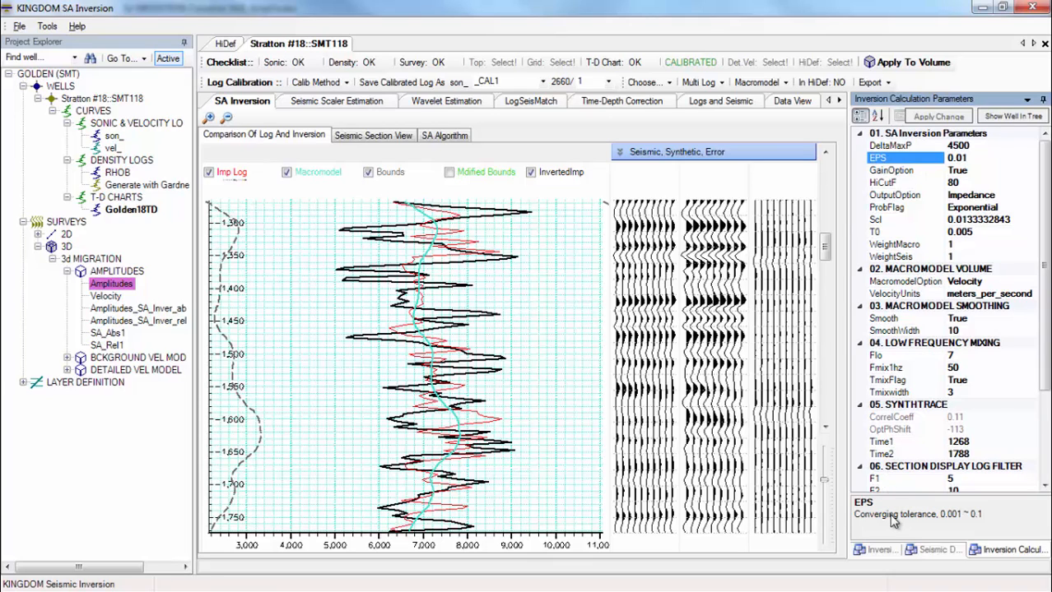
left_click(885, 235)
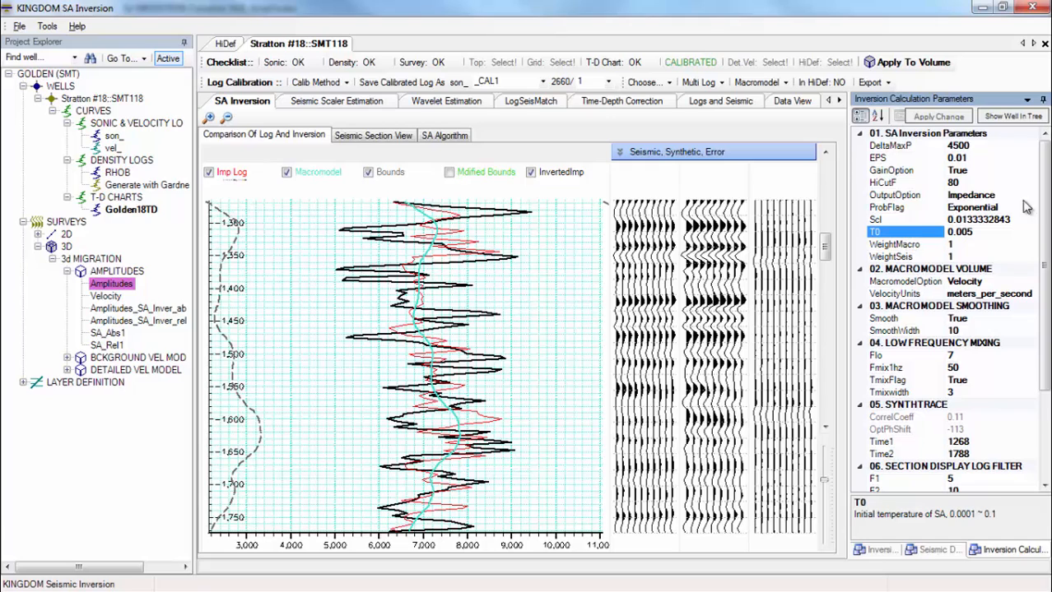
left_click(967, 159)
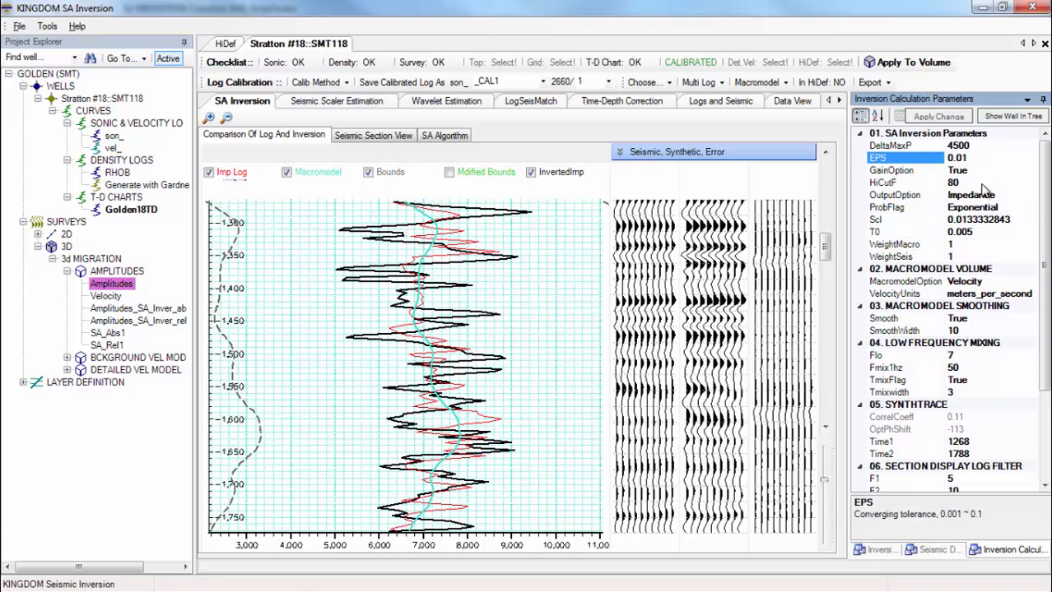
type("0")
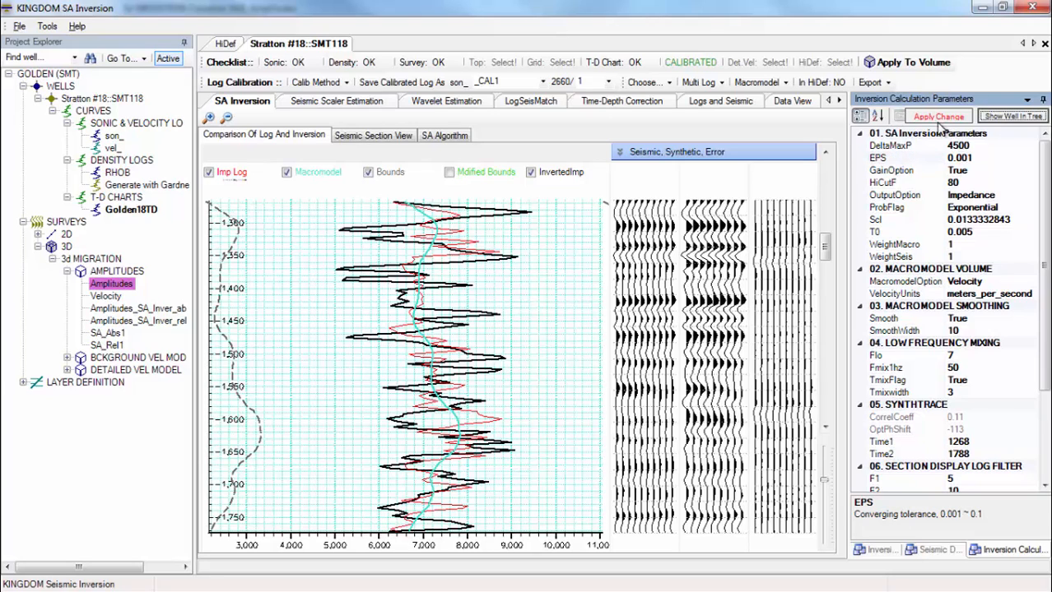
left_click(921, 118)
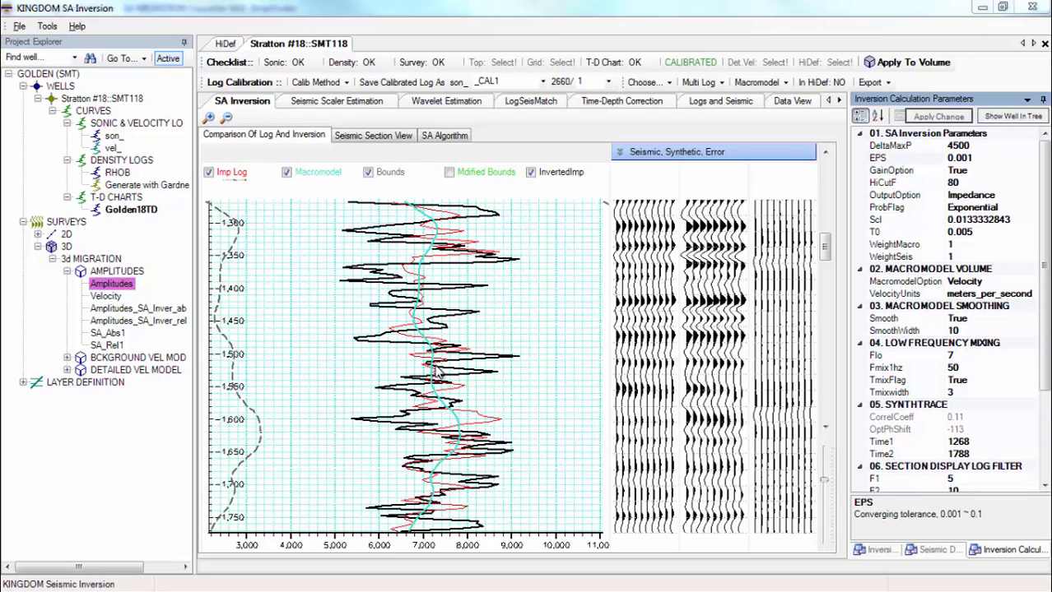
- Set the initial SA temperature T0 to 0.008 and apply the change to the inversion
left_click(973, 232)
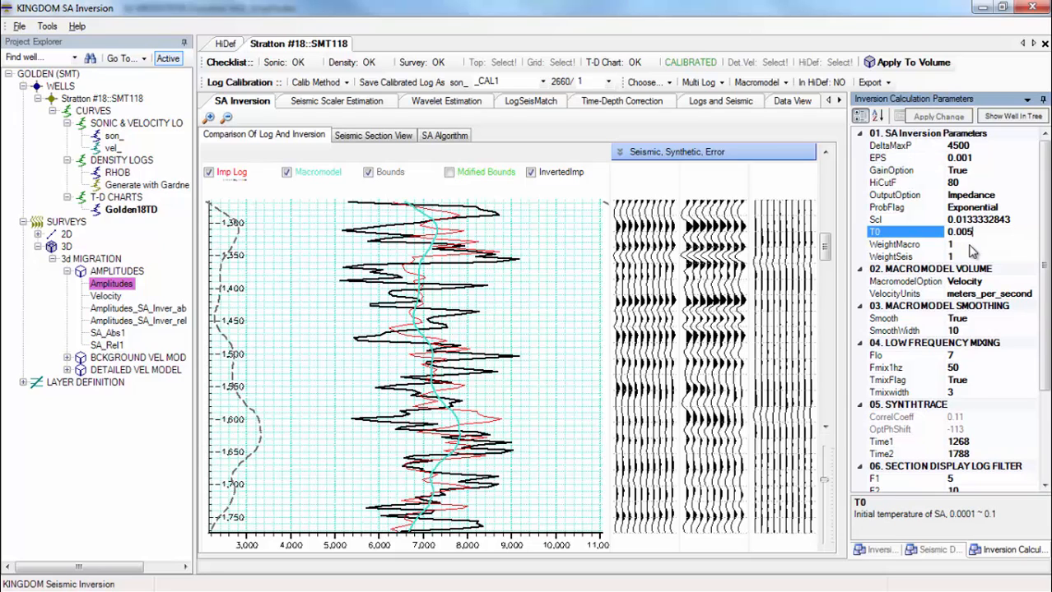
key("BackSpace")
type("8")
key("Return")
left_click(938, 116)
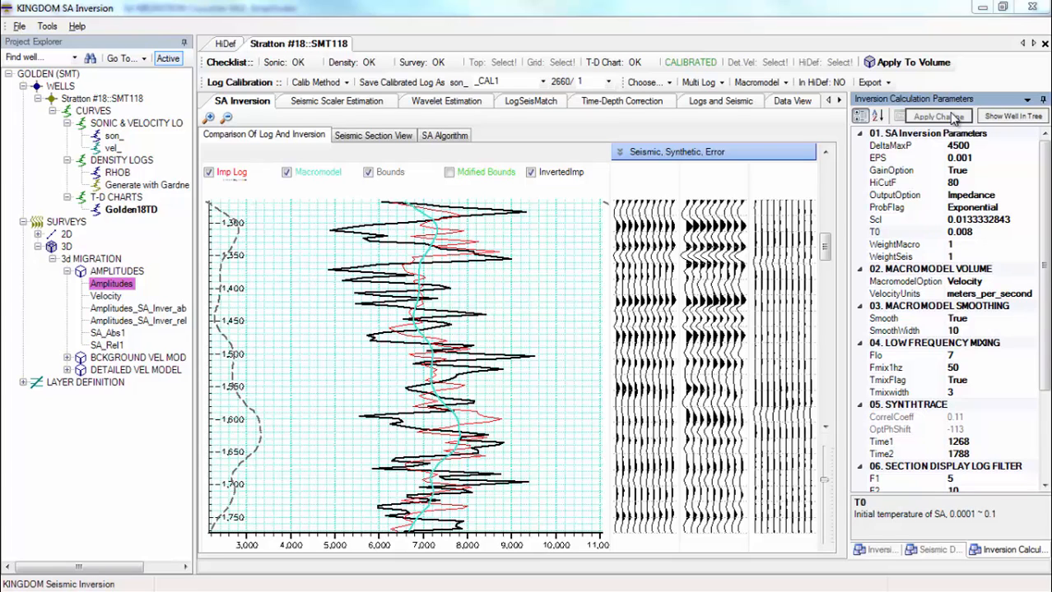
- Shorten the seismic data scaler Scl to 0.01 and apply the change to the inversion
left_click(971, 220)
left_click_drag(965, 219, 1013, 220)
key("Delete")
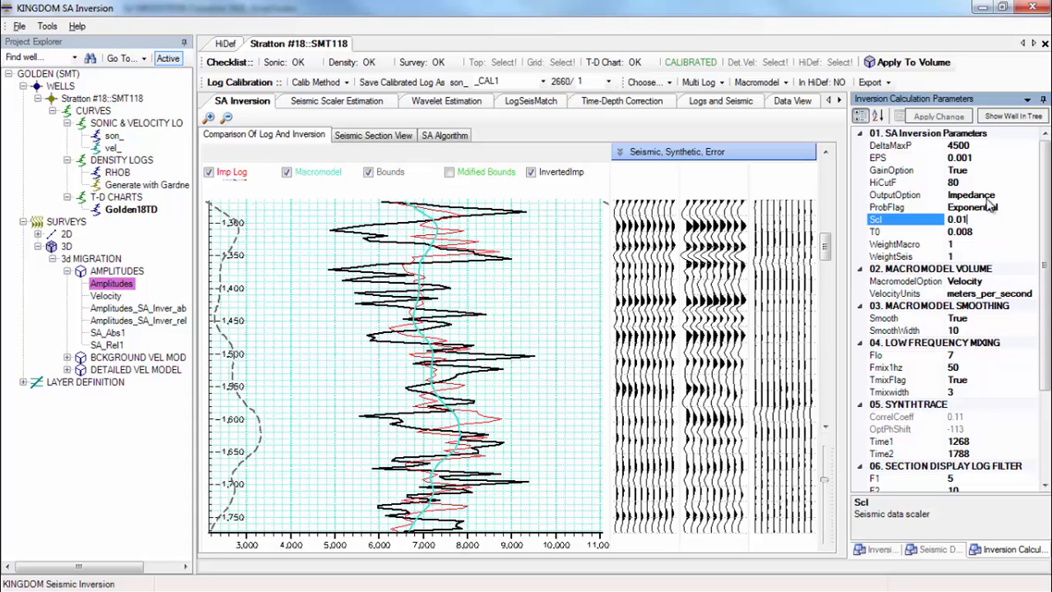
key("Return")
left_click(923, 117)
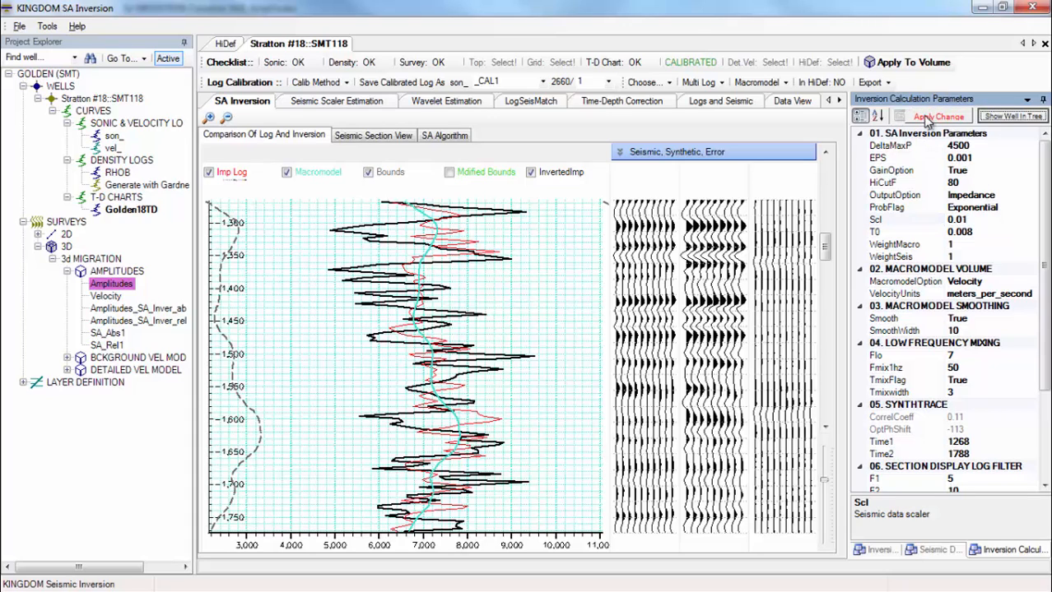
left_click(925, 118)
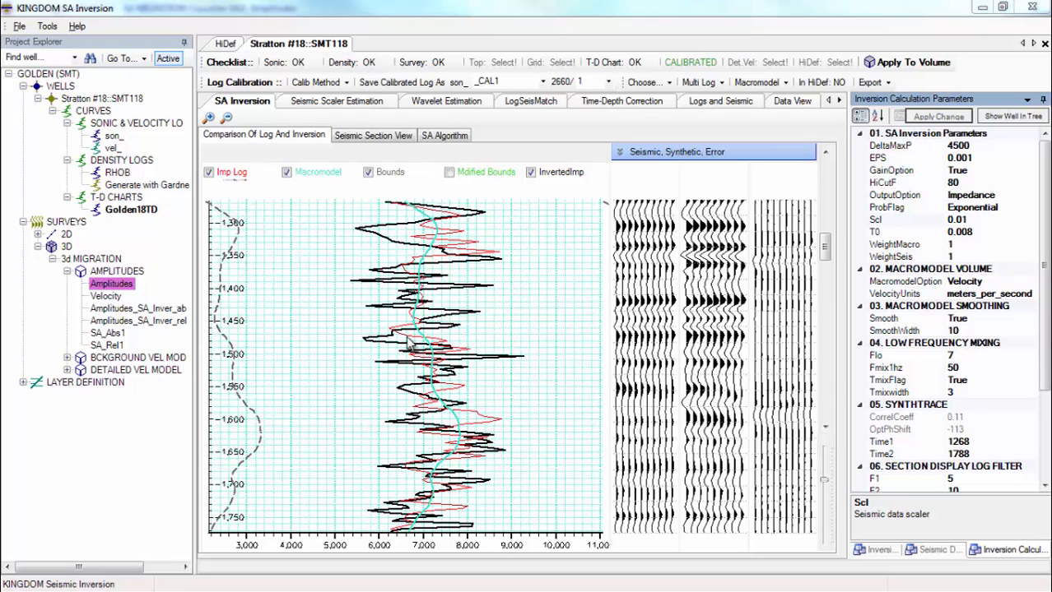
- Show the relative inversion in the seismic section view and enlarge the inverted interval around the log
left_click(385, 137)
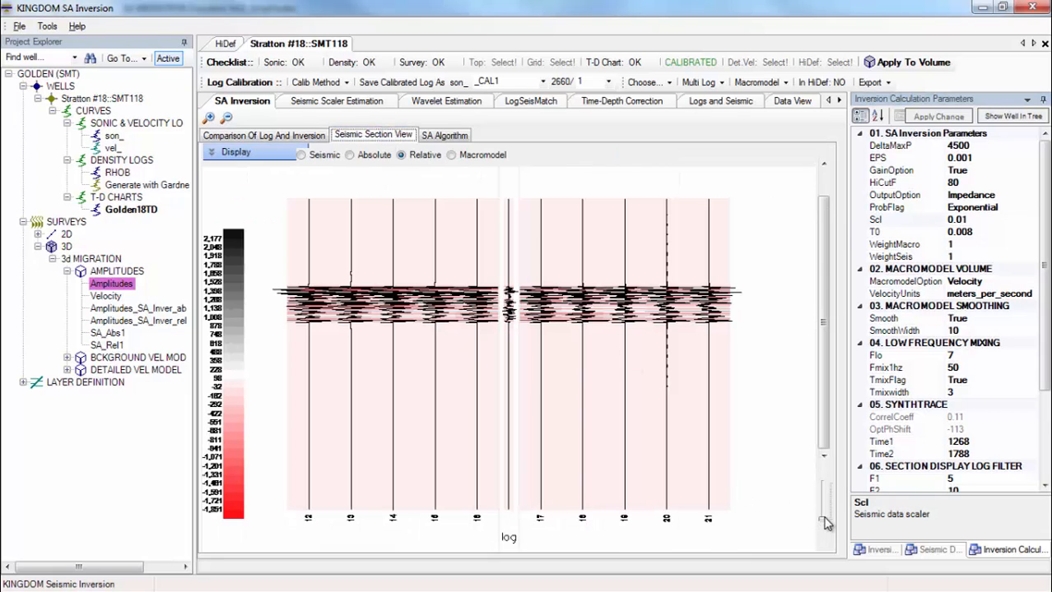
left_click_drag(824, 525, 826, 510)
mouse_move(824, 216)
left_mouse_down()
mouse_move(824, 271)
mouse_move(841, 292)
left_mouse_up()
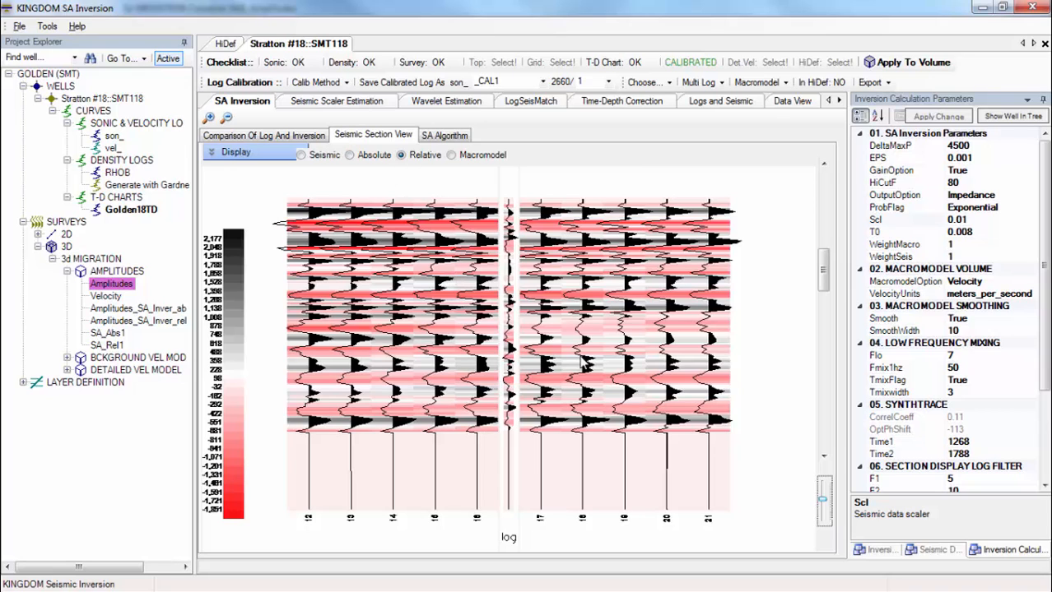
left_click_drag(825, 268, 826, 263)
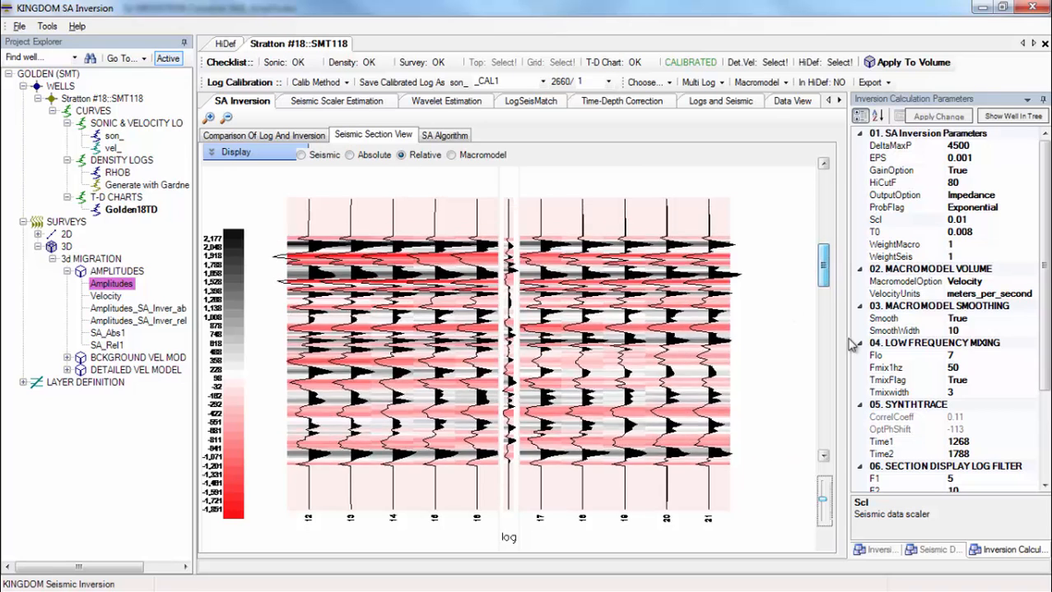
- Set the number of traces displayed in the seismic section to 50
left_click(921, 550)
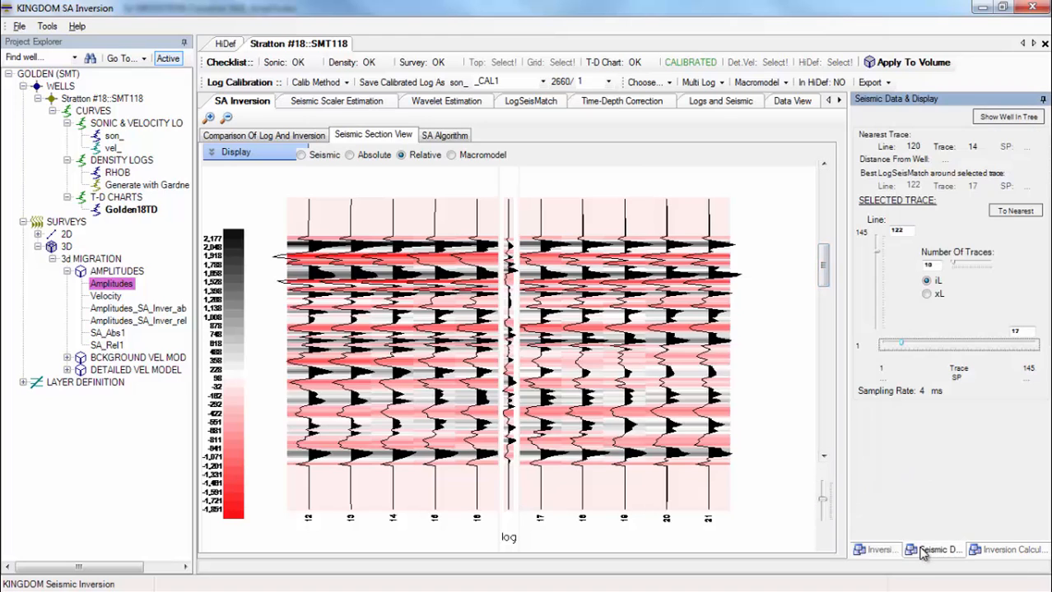
double_click(935, 268)
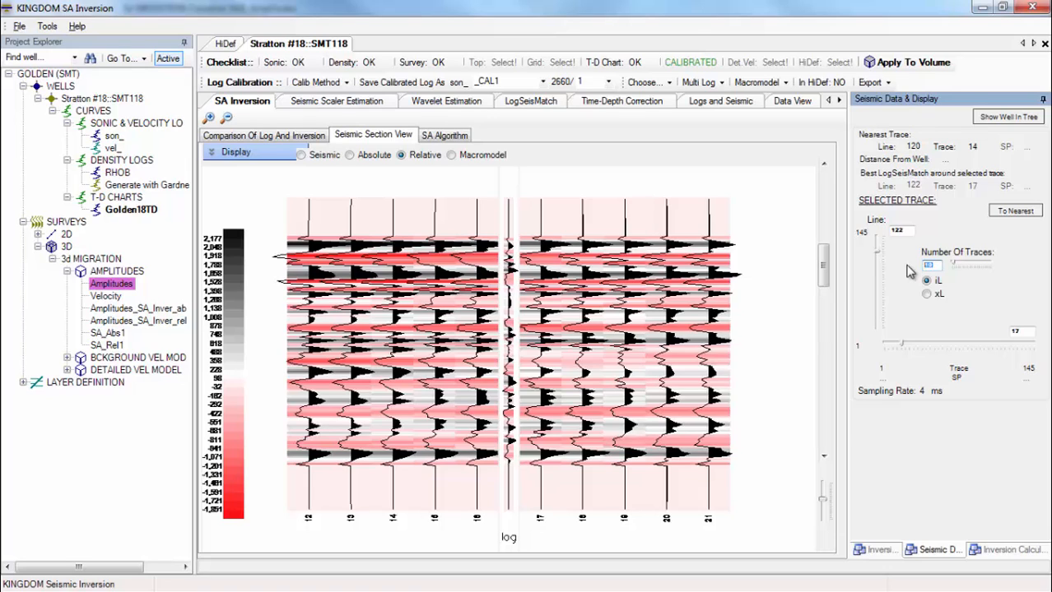
type("50")
key("Tab")
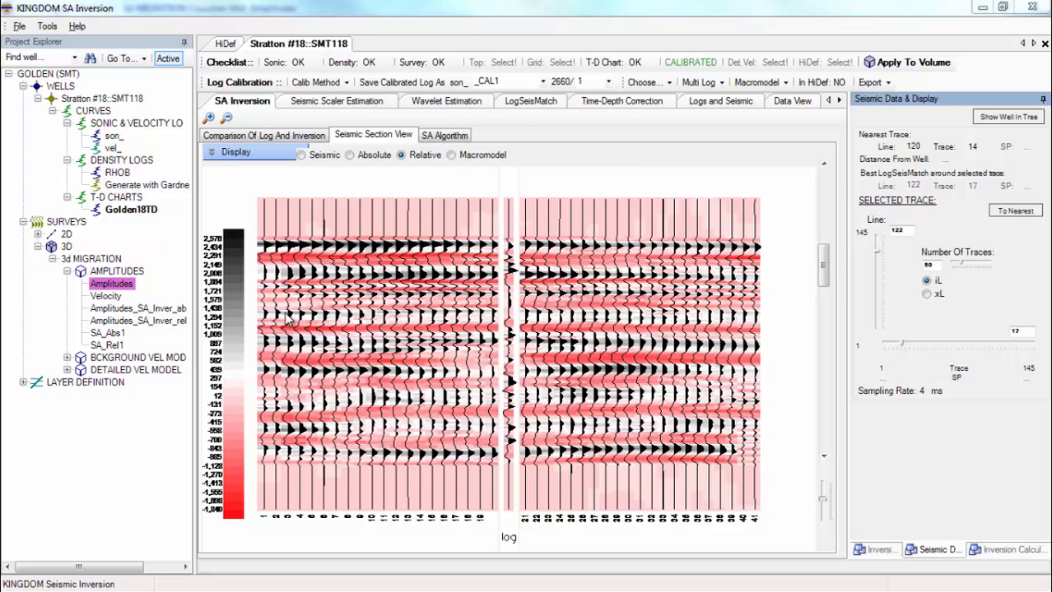
- Change the section's color table to the SEG Instantaneous one listed just below SEG Apparent Polarity
left_click(213, 154)
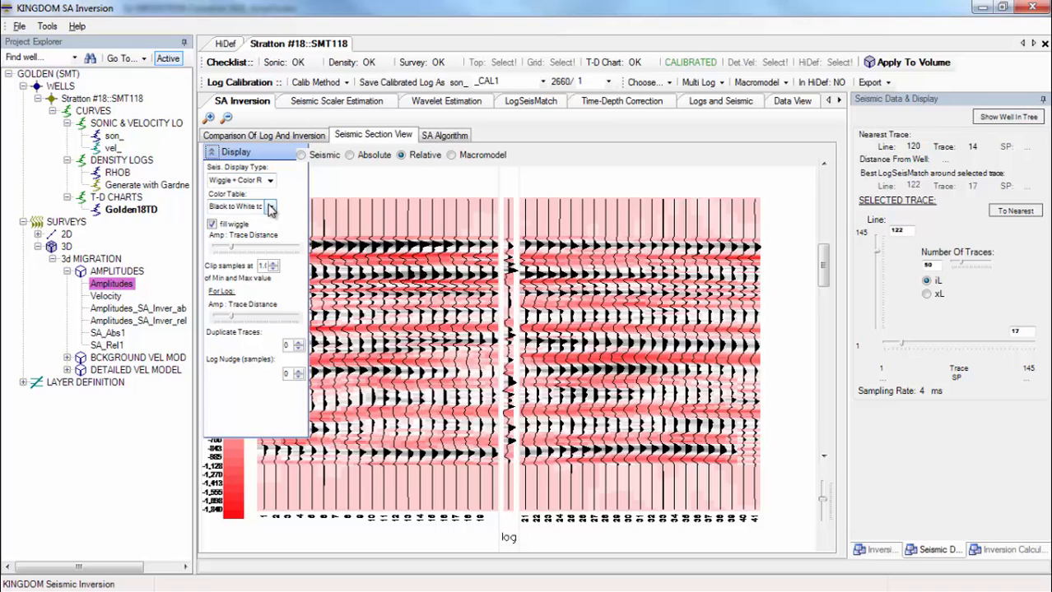
left_click(269, 206)
scroll(251, 329, "down", 11)
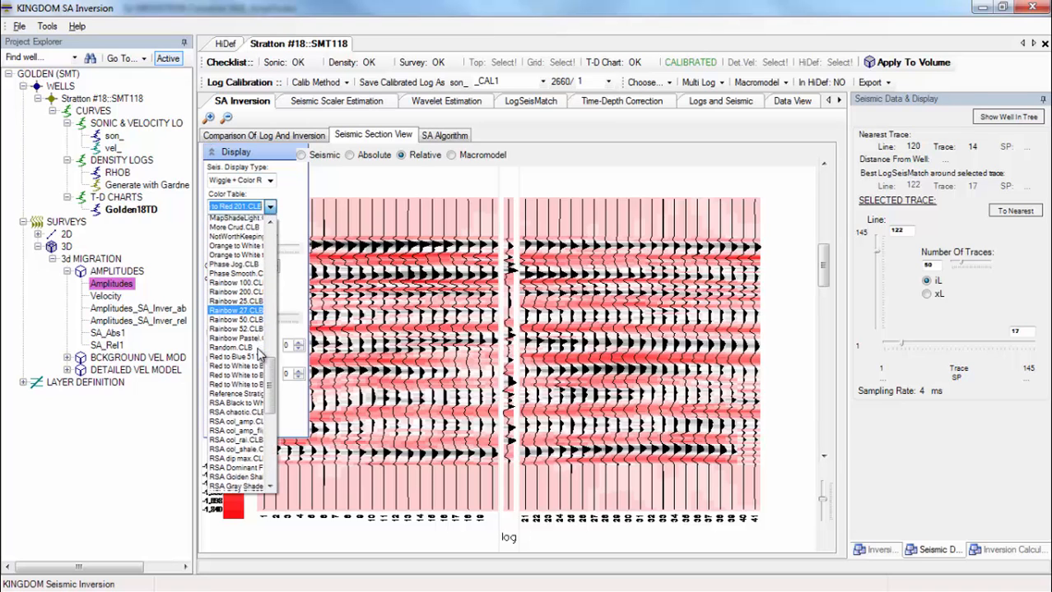
scroll(230, 482, "down", 4)
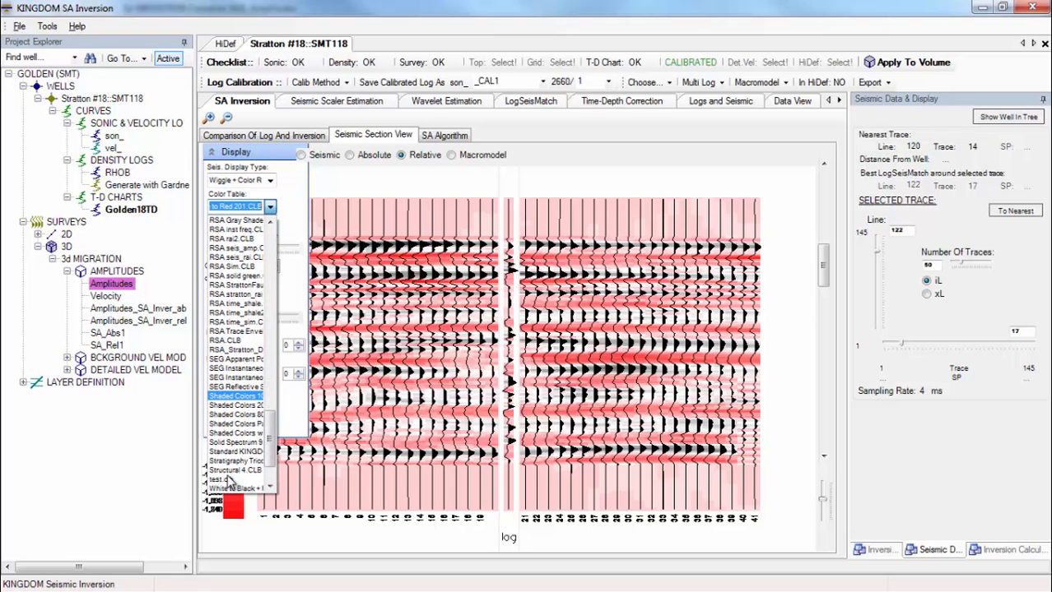
left_click(241, 370)
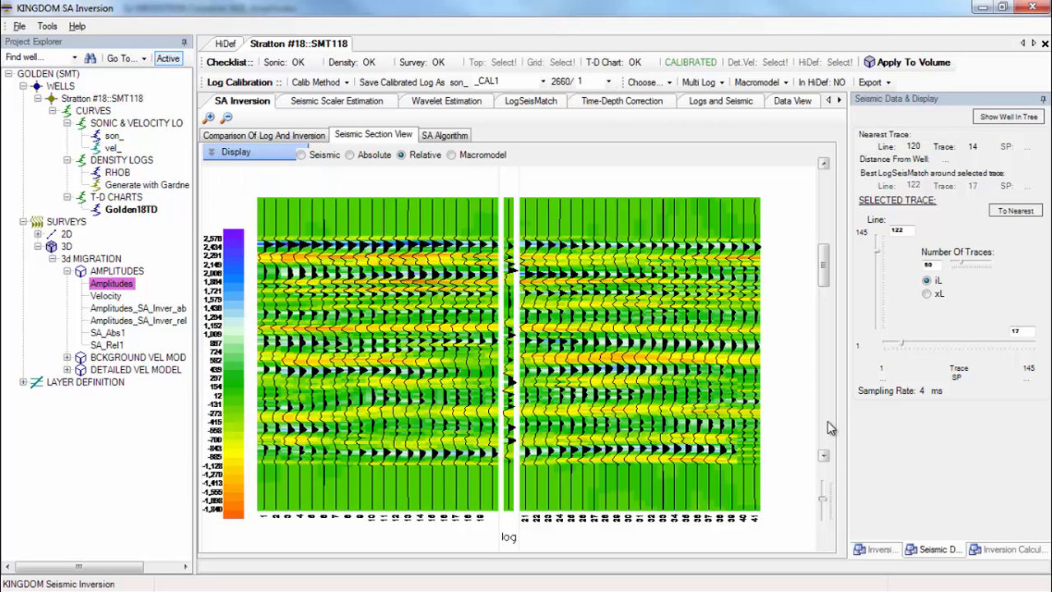
- Display the absolute inversion section without wiggle fill, and return to the comparison of log and inversion
left_click(349, 155)
left_click(211, 154)
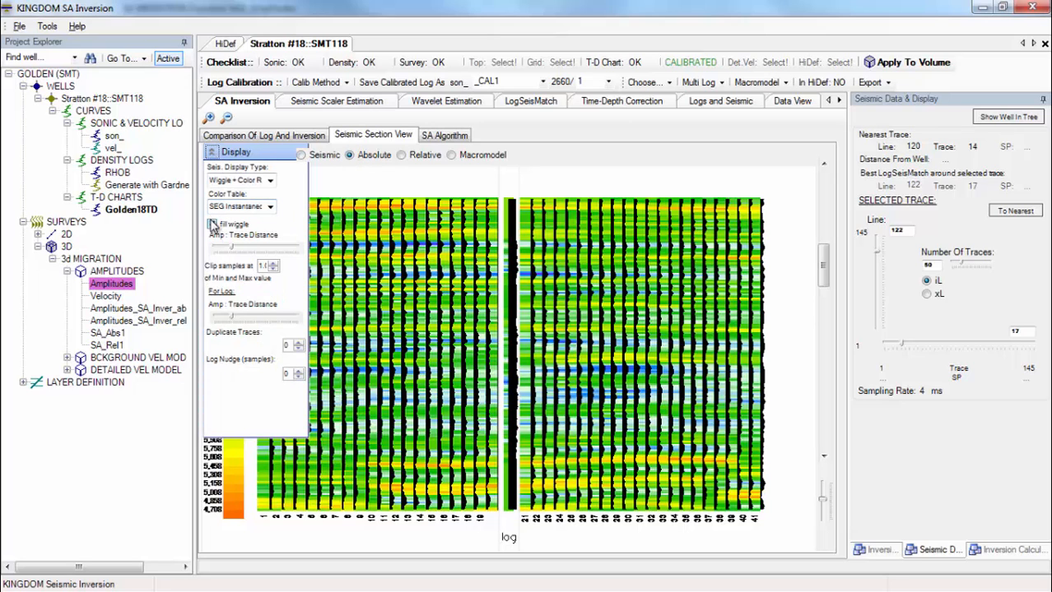
left_click(212, 224)
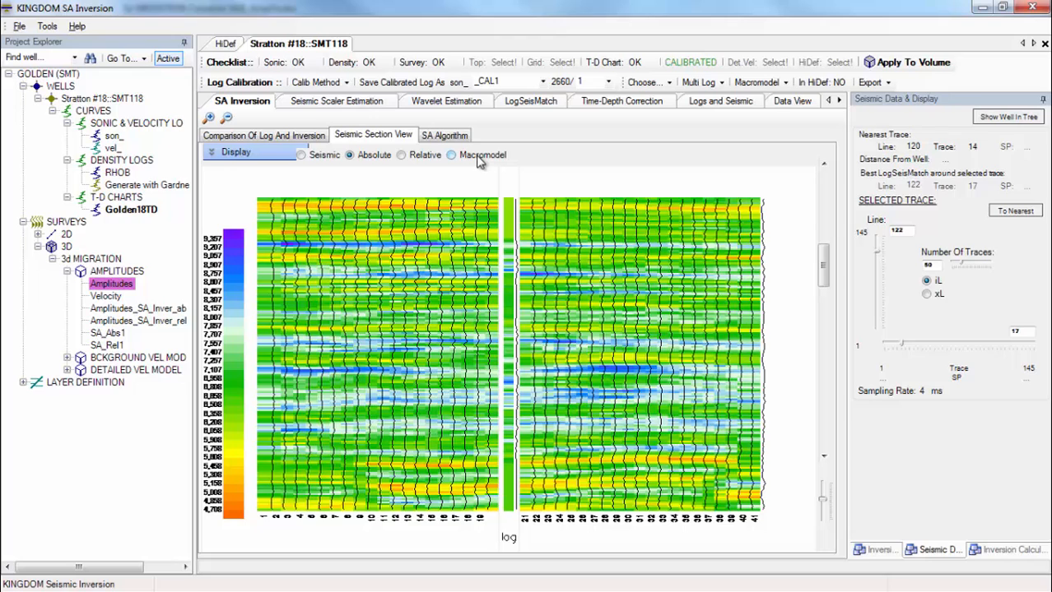
left_click(302, 138)
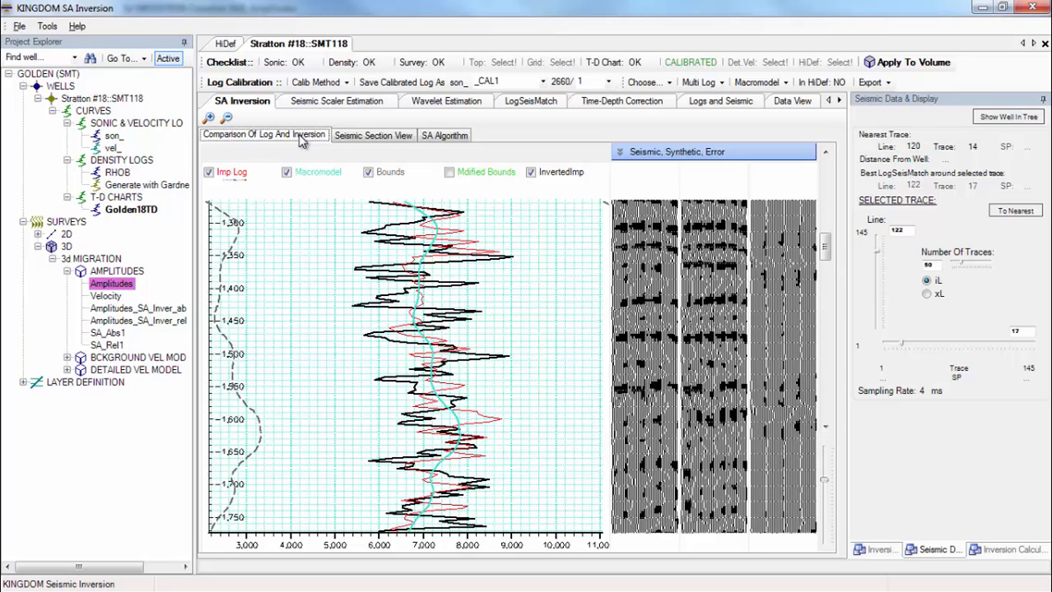
- Open the Apply To Volume setup and select the Amplitudes volume of the 3d MIGRATION survey as input
left_click(910, 71)
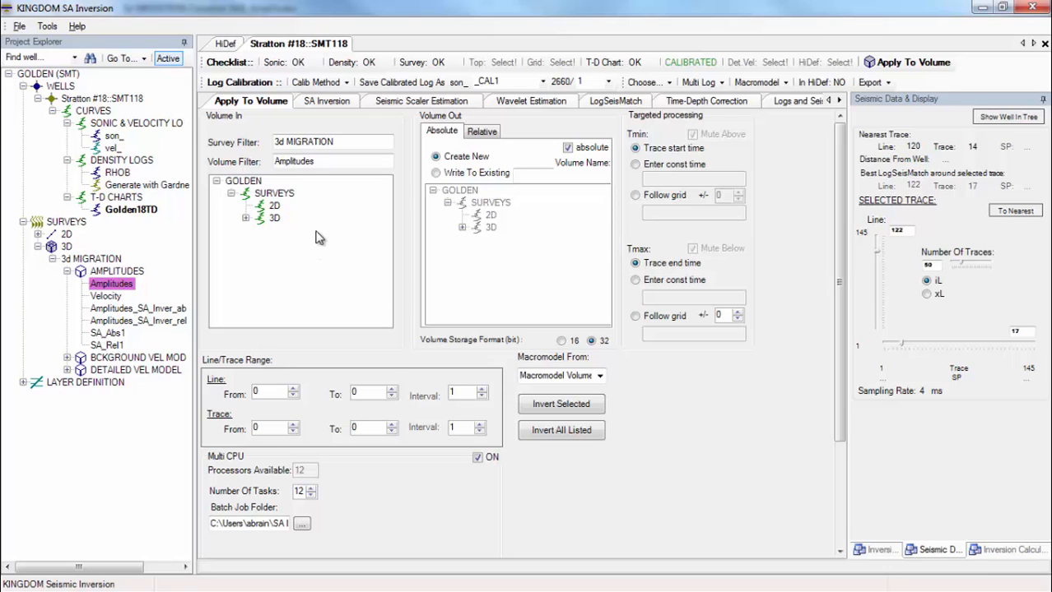
left_click(245, 218)
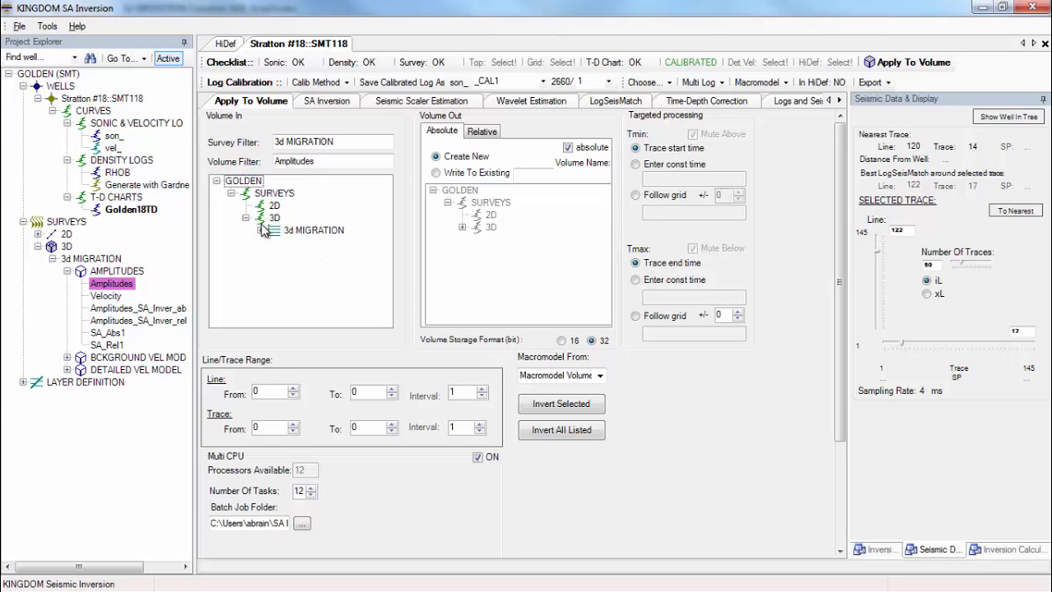
left_click(260, 231)
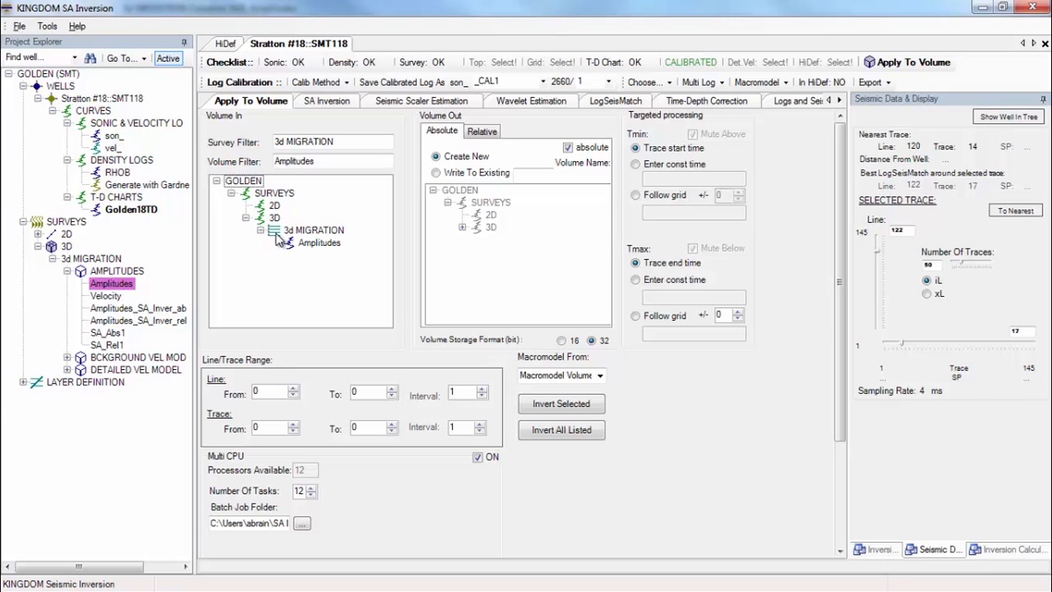
left_click(317, 243)
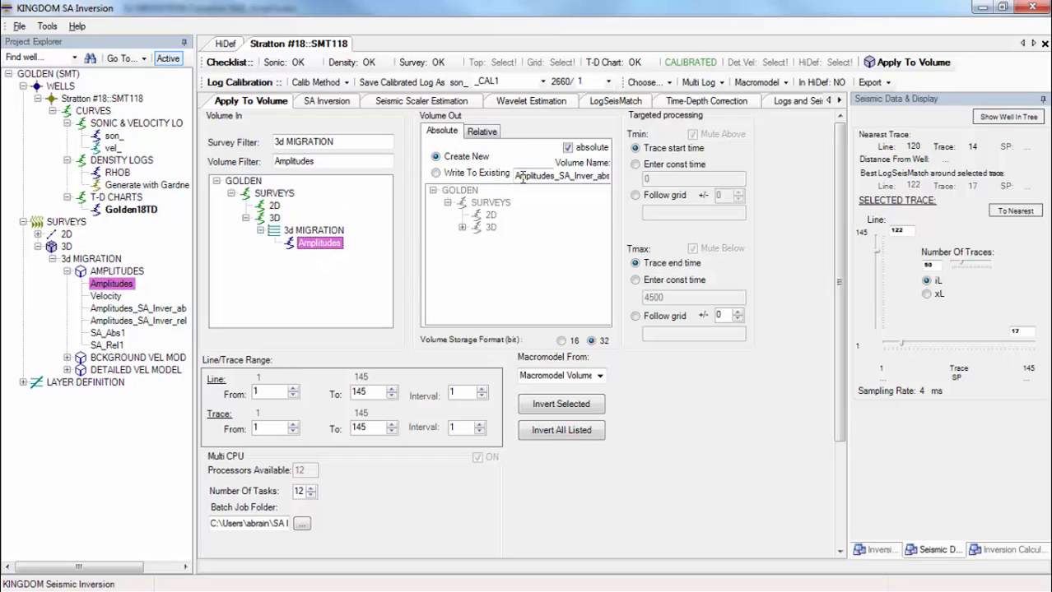
- Name the new absolute output volume Demo_AbsAI
left_click_drag(518, 176, 617, 185)
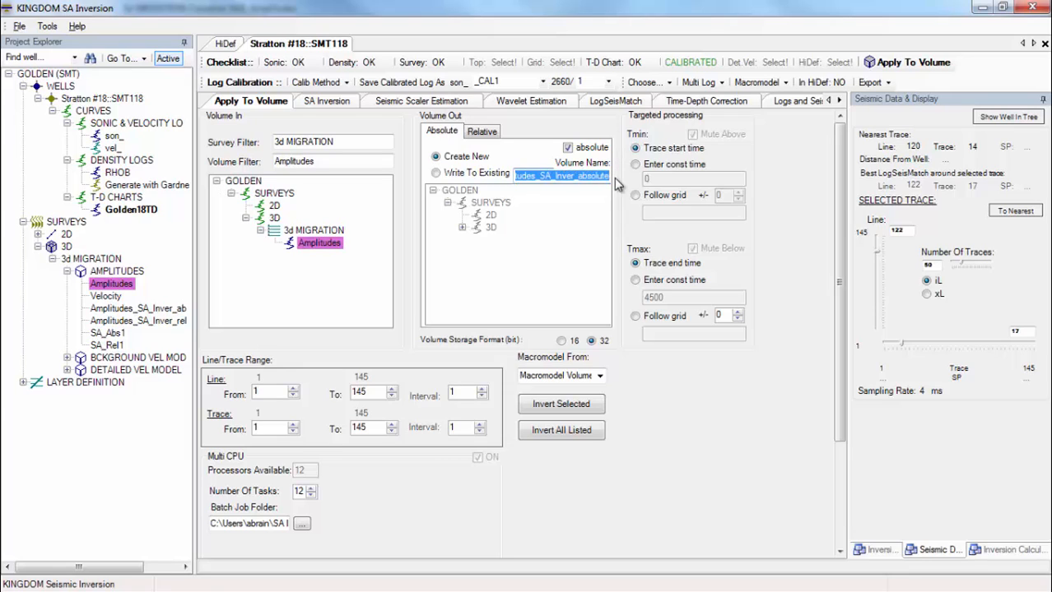
key("BackSpace")
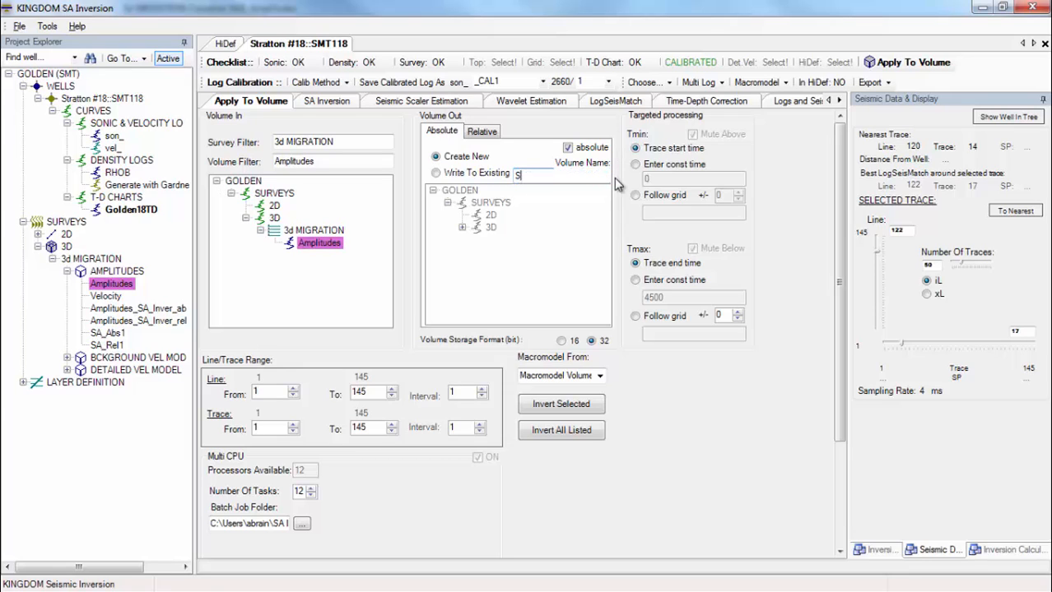
type("Demo_AbsAI")
- Enable the relative output as well and name its new volume Demo_RelAI
left_click(484, 135)
left_click(570, 150)
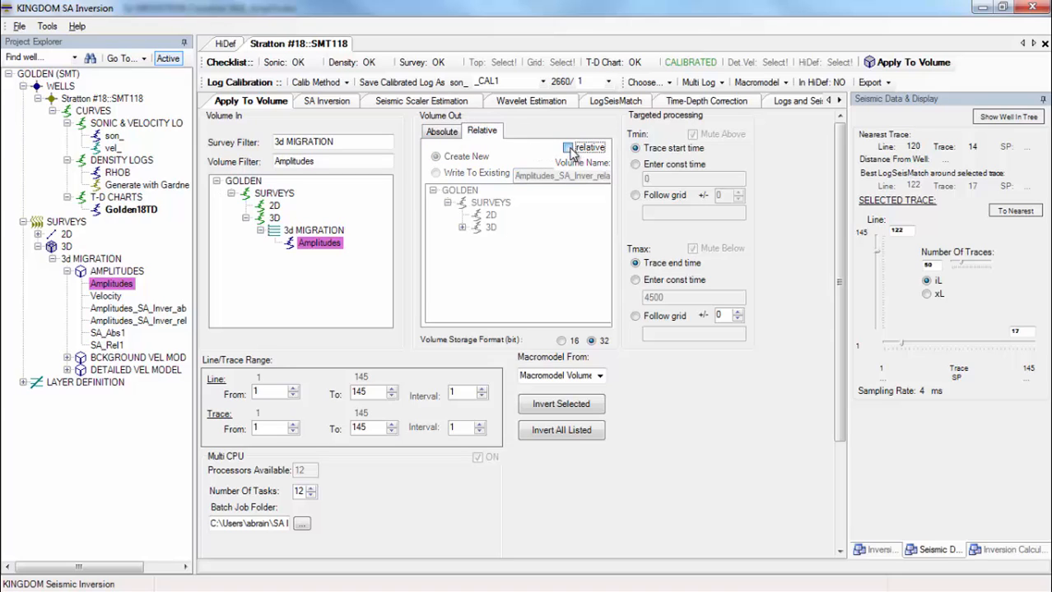
left_click_drag(520, 177, 607, 182)
key("Delete")
key("Delete")
key("Delete")
key("Delete")
key("Delete")
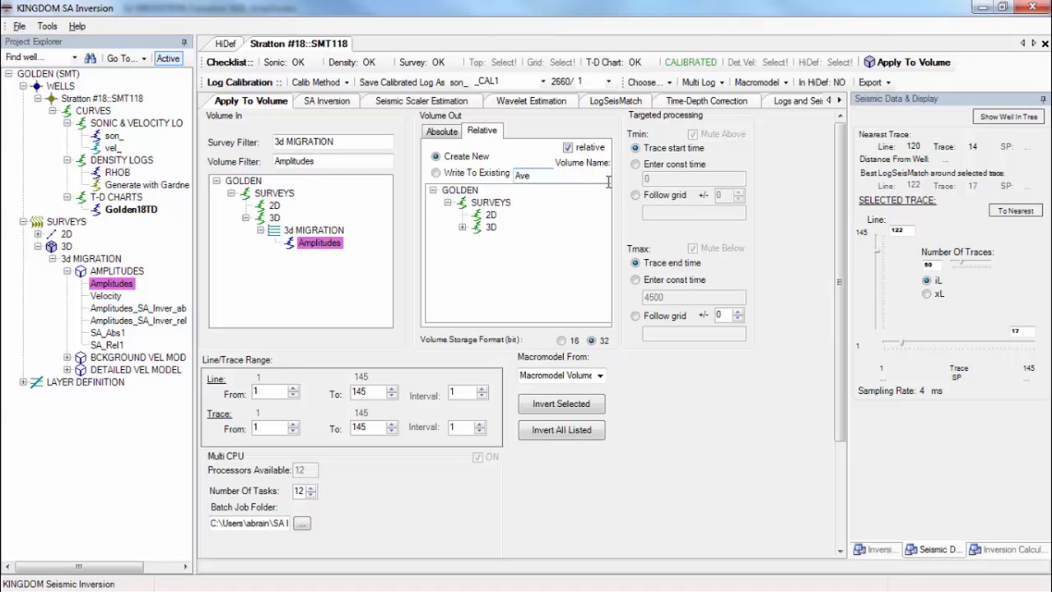
key("BackSpace")
type("Demo_RelAI")
- Limit the targeted processing with a constant Tmax of 2000
left_click(636, 280)
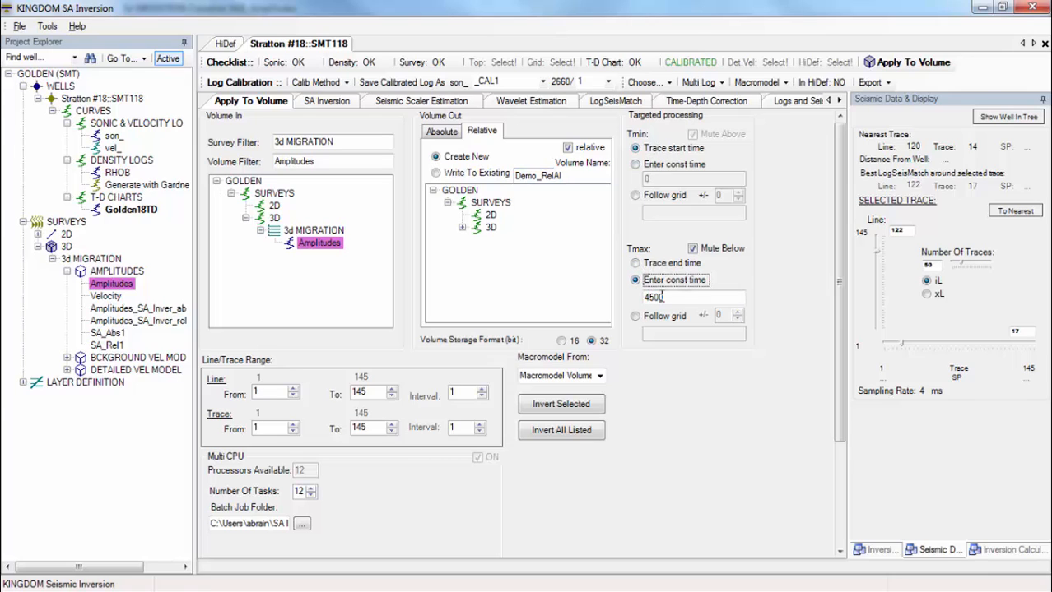
left_click_drag(670, 298, 639, 297)
type("2000")
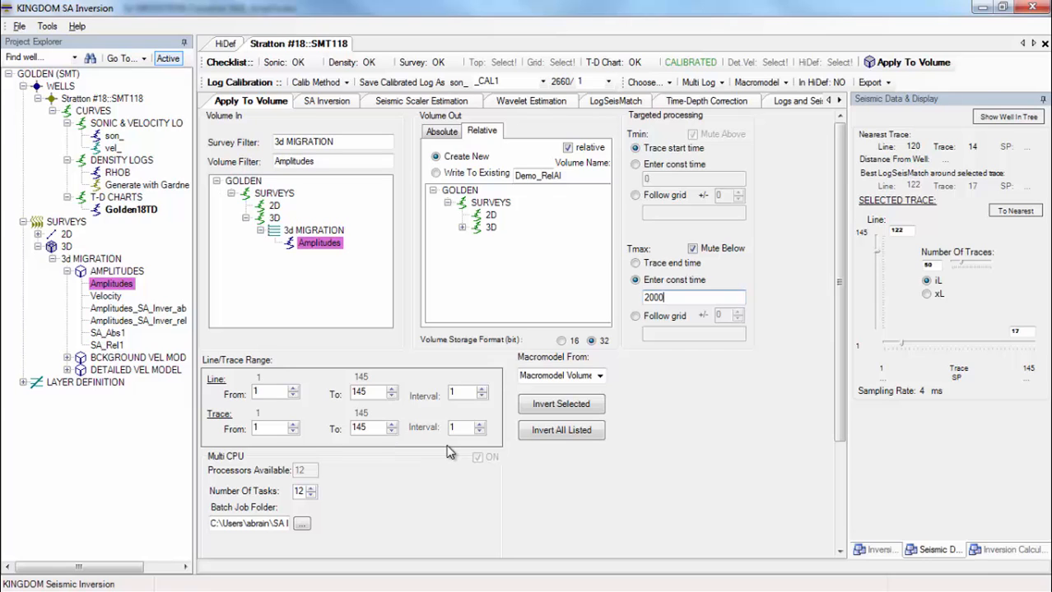
- Choose Log as the macromodel source for the volume inversion and bring the multi-CPU settings into view
left_click(601, 376)
left_click(532, 403)
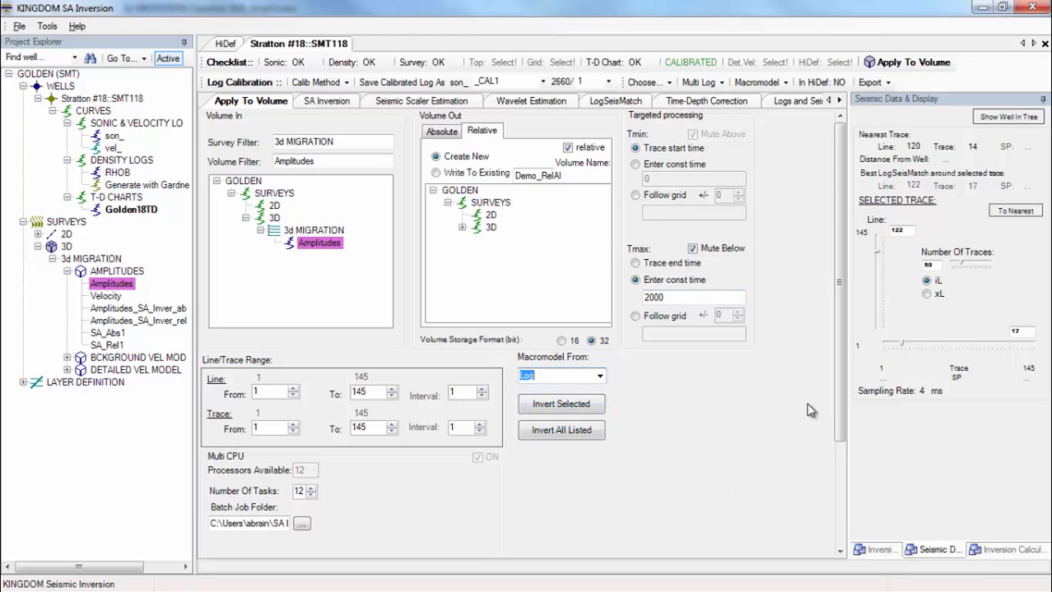
left_click_drag(840, 417, 832, 503)
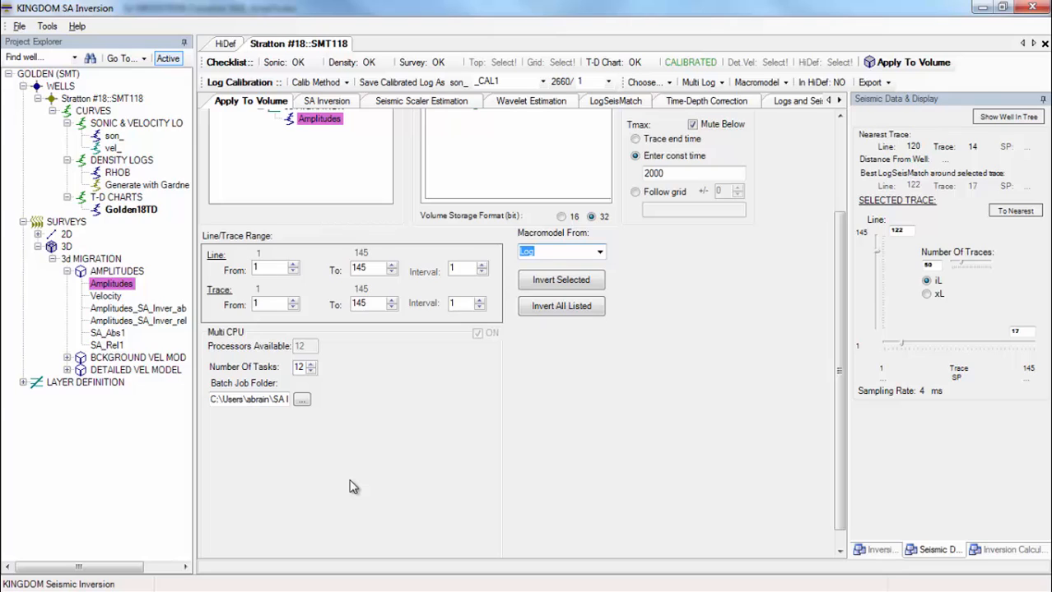
- Set the number of multi-CPU tasks to 10, invert the selected volume, and minimize the inversion window while it processes
left_click(312, 371)
left_click(312, 371)
left_click(574, 286)
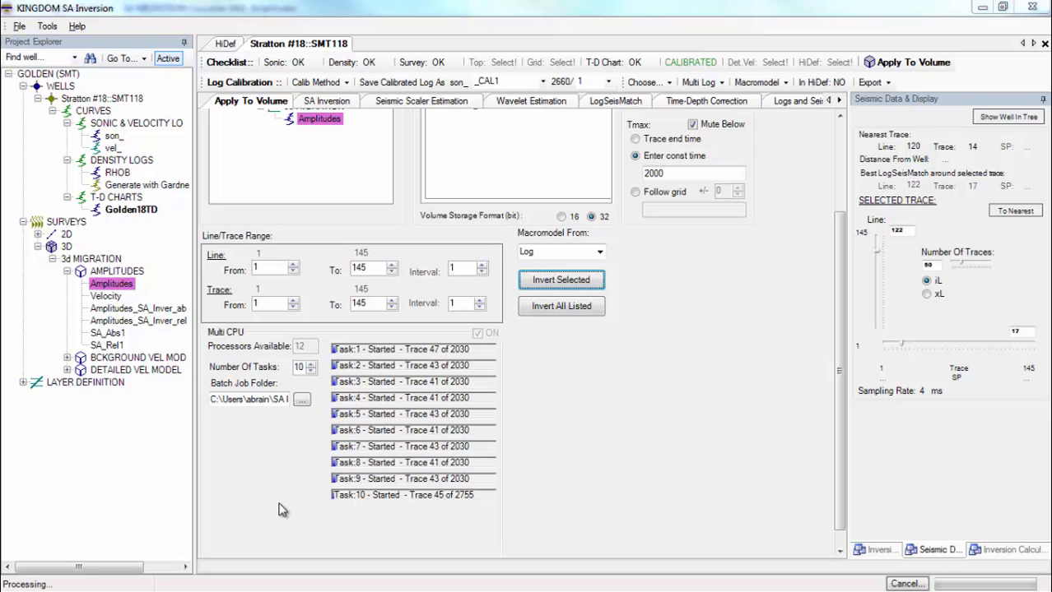
left_click(980, 9)
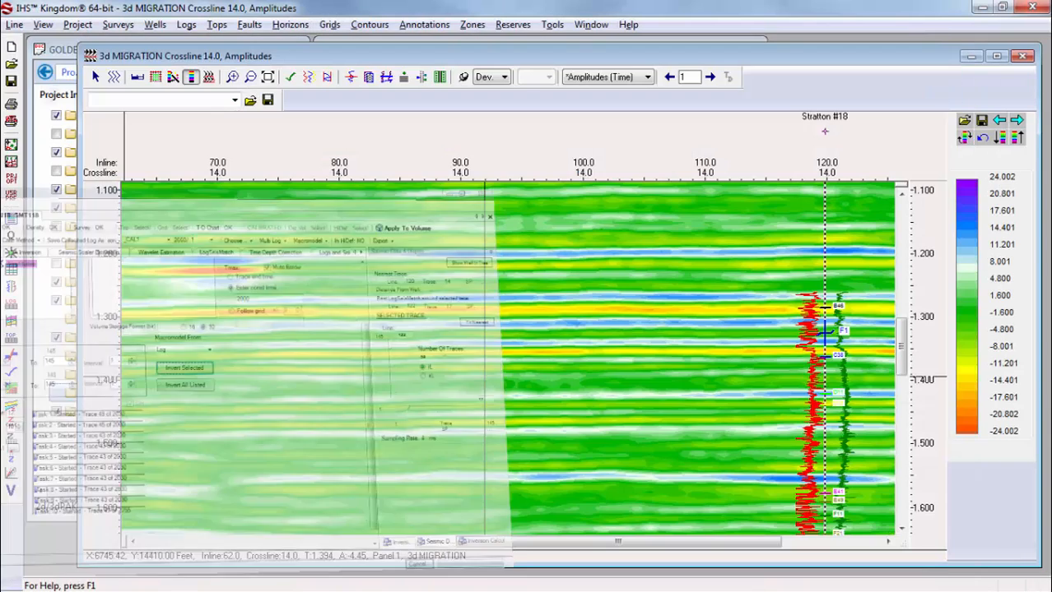
mouse_move(512, 50)
left_mouse_down()
mouse_move(505, 86)
mouse_move(501, 56)
left_mouse_up()
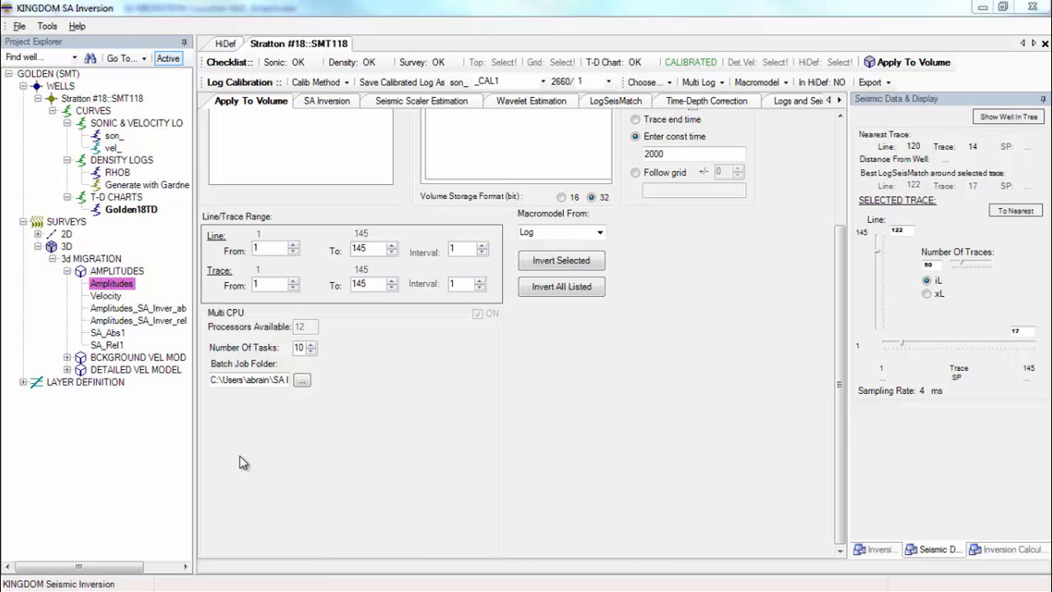
- Exit the SA Inversion module, then close and reopen the GOLDEN.tks project
left_click(1032, 7)
left_click(512, 351)
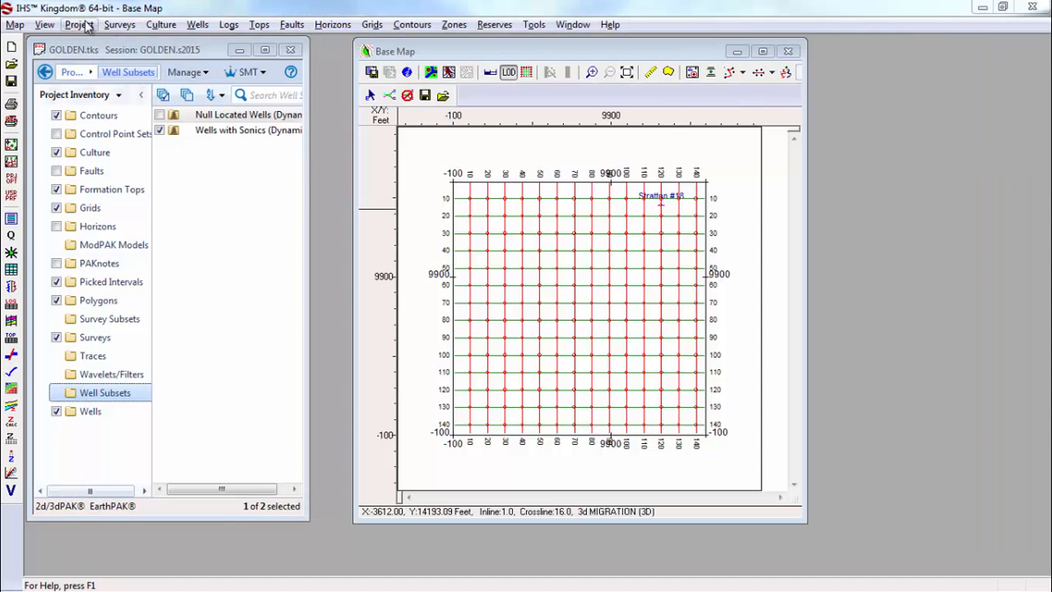
left_click(79, 25)
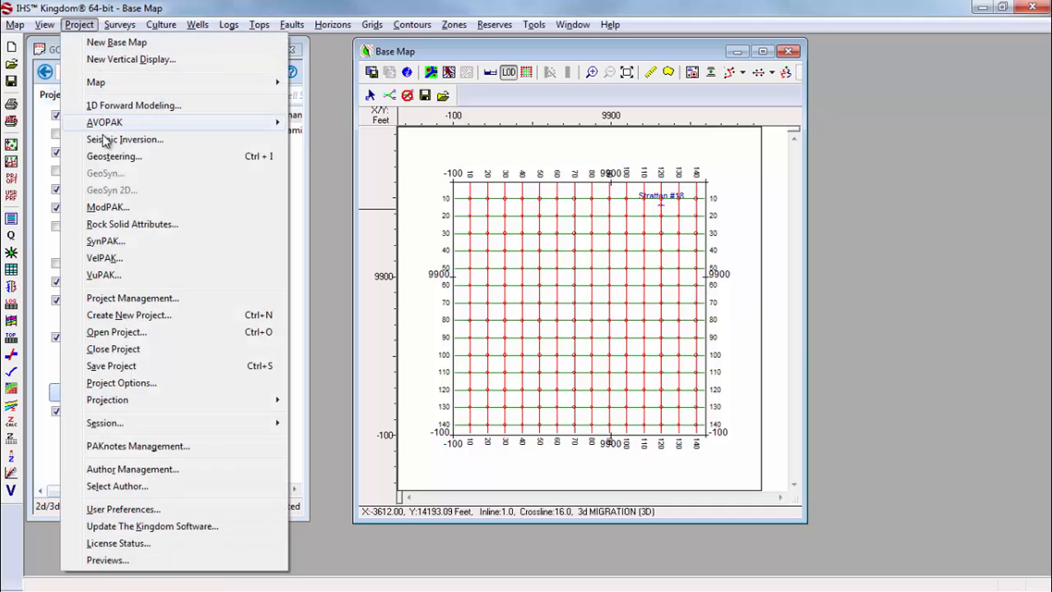
left_click(113, 348)
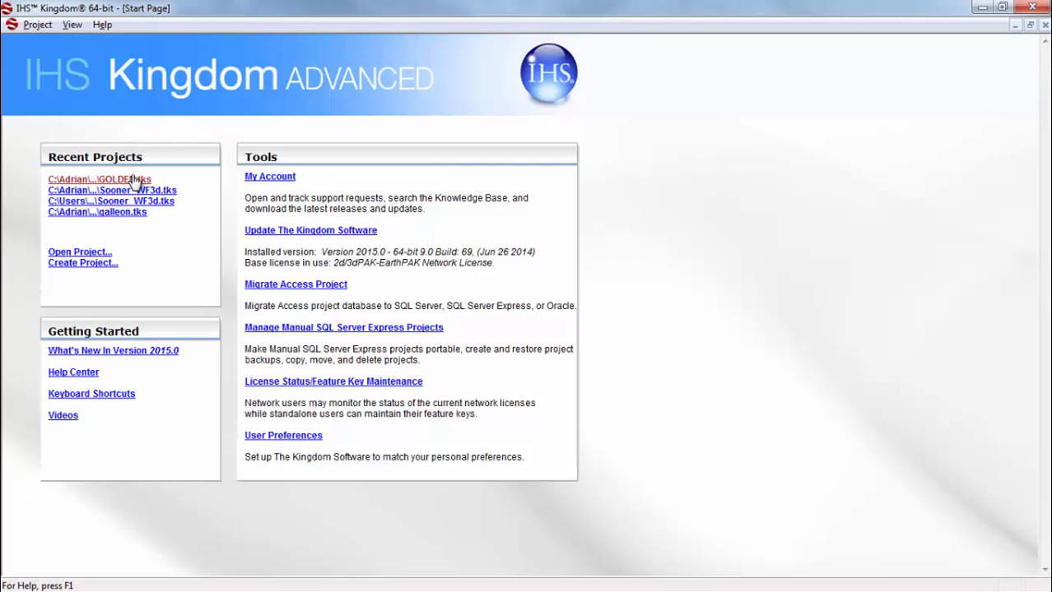
left_click(129, 178)
left_click(455, 332)
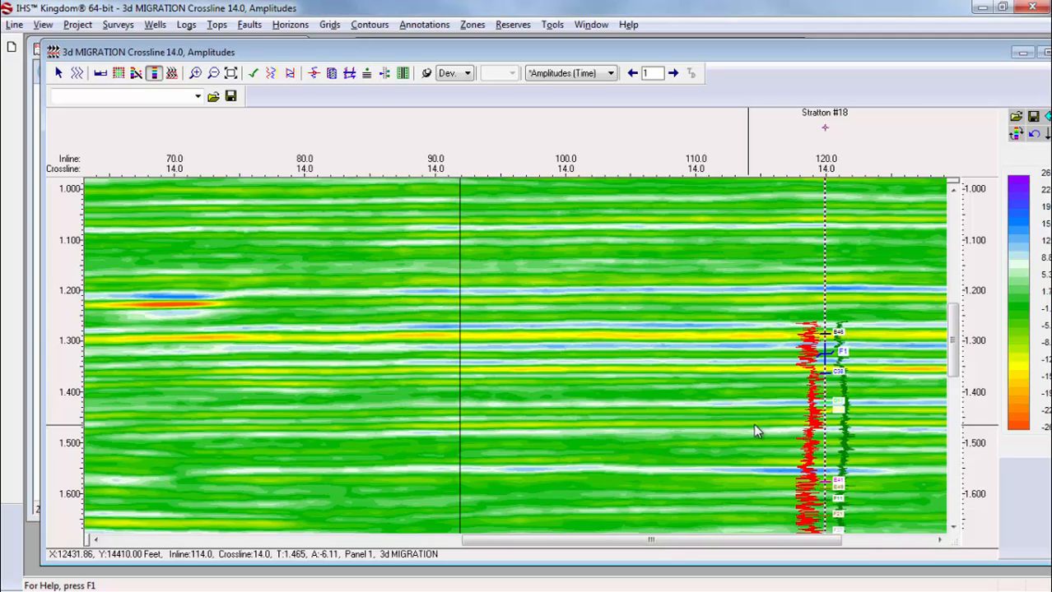
- Display the relative impedance volume Demo_RelAI on crossline 14, followed by the absolute volume Demo_AbsAI
left_click(596, 73)
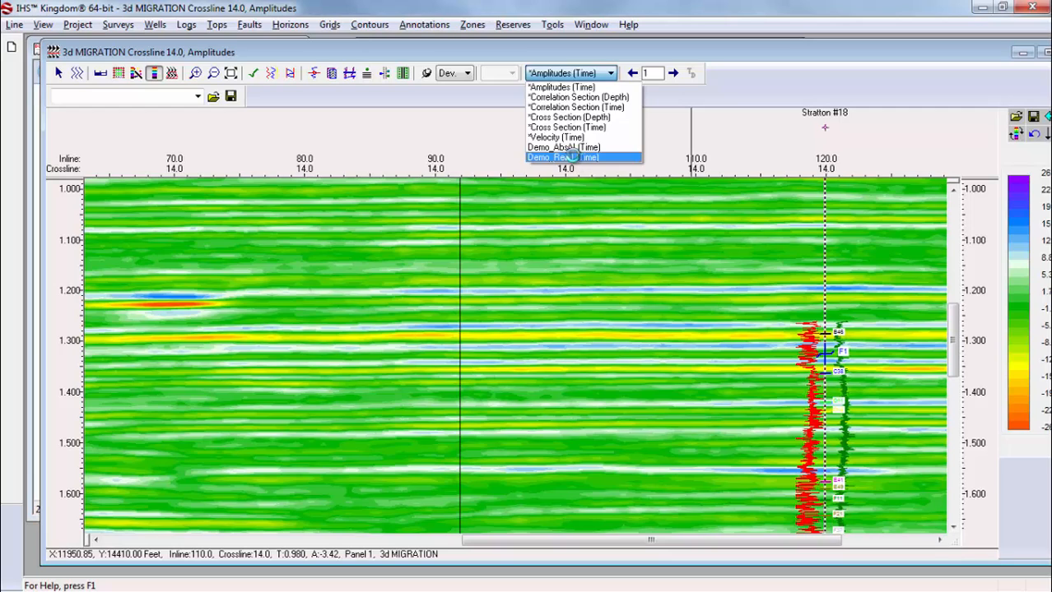
left_click(575, 157)
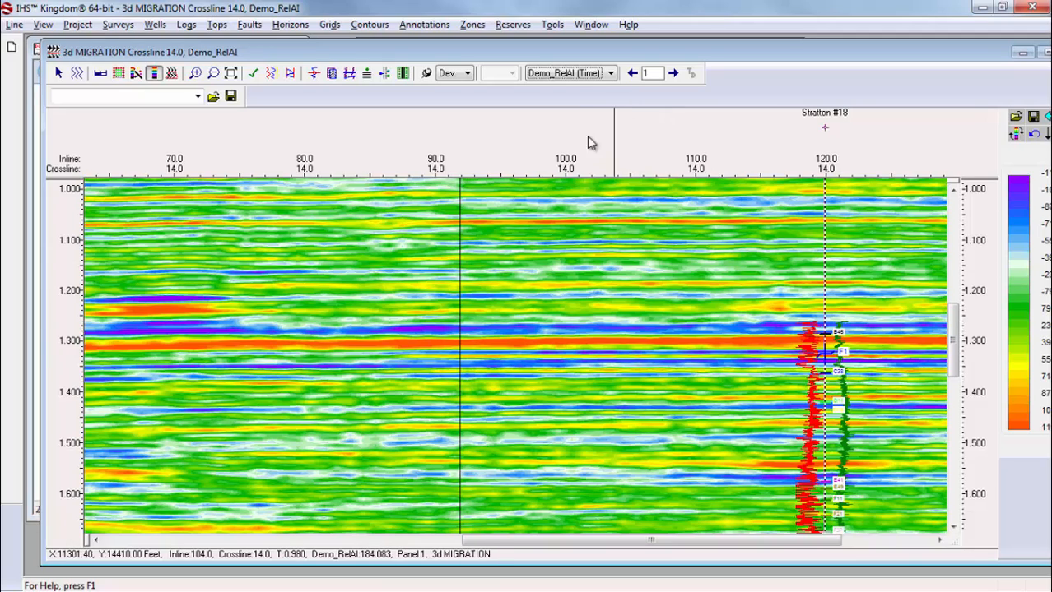
left_click(581, 74)
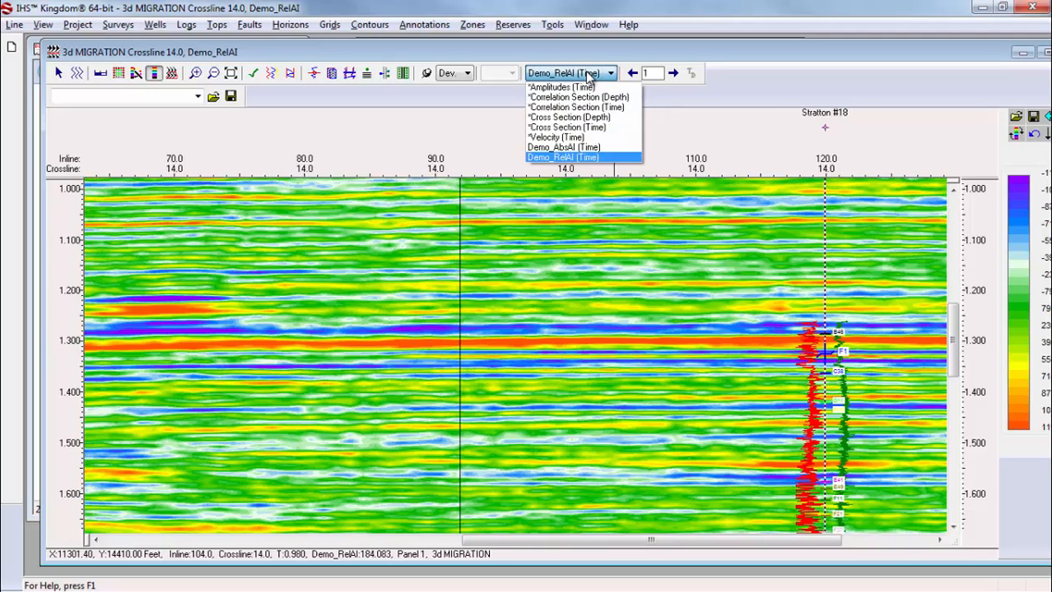
left_click(565, 147)
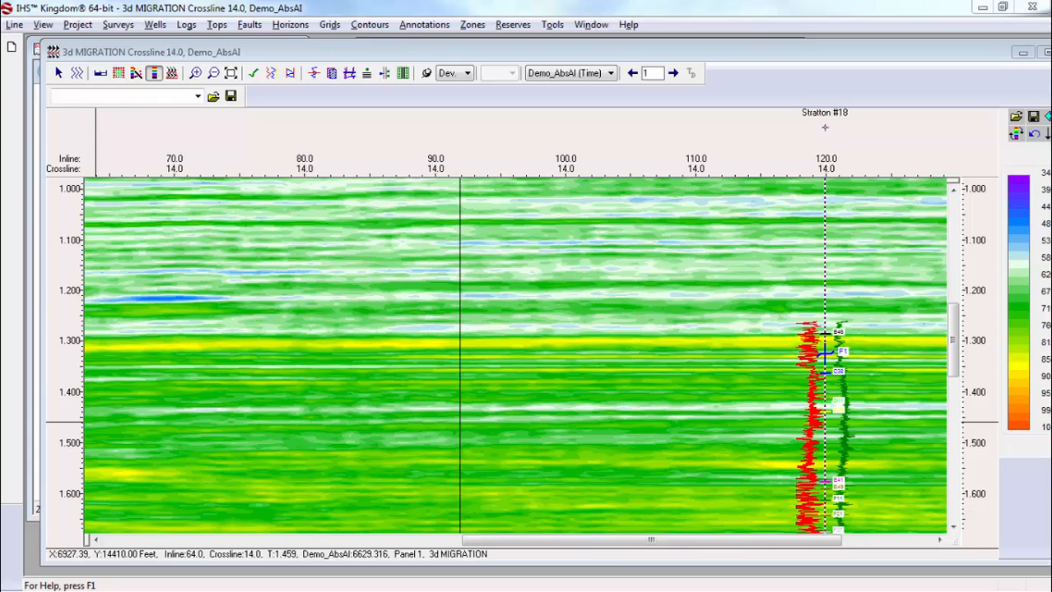
- Open inline 69 from the crossline, step through lines 68 to 70, and switch that section to the Amplitudes volume
right_click(167, 293)
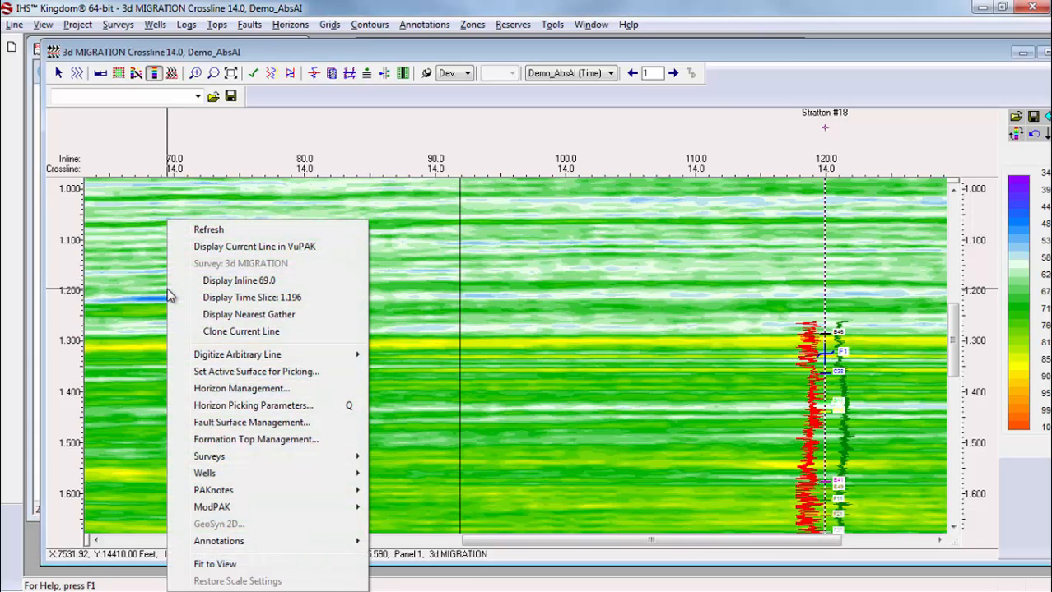
left_click(230, 284)
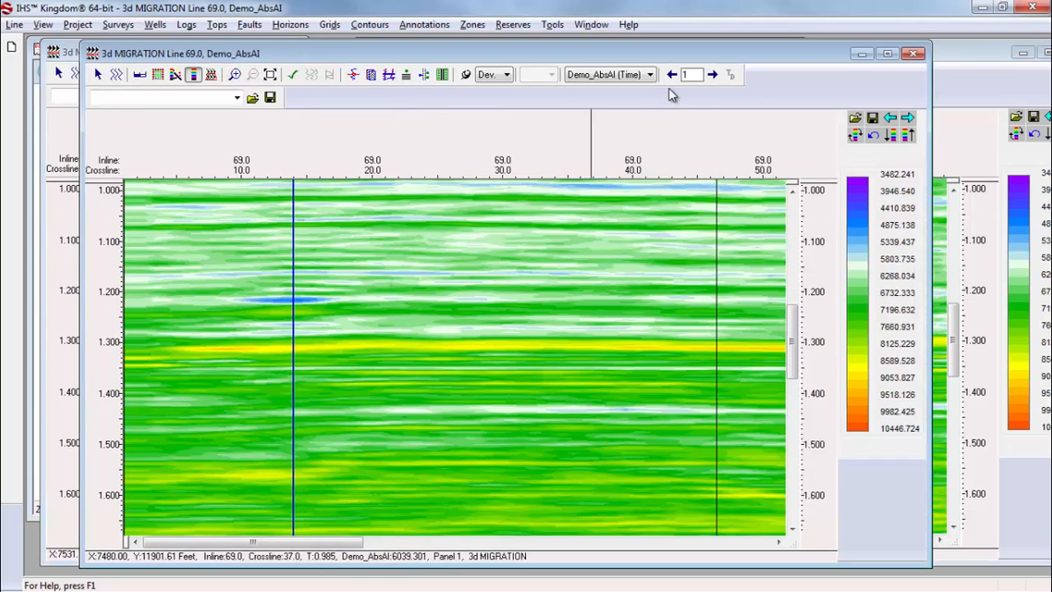
left_click(672, 74)
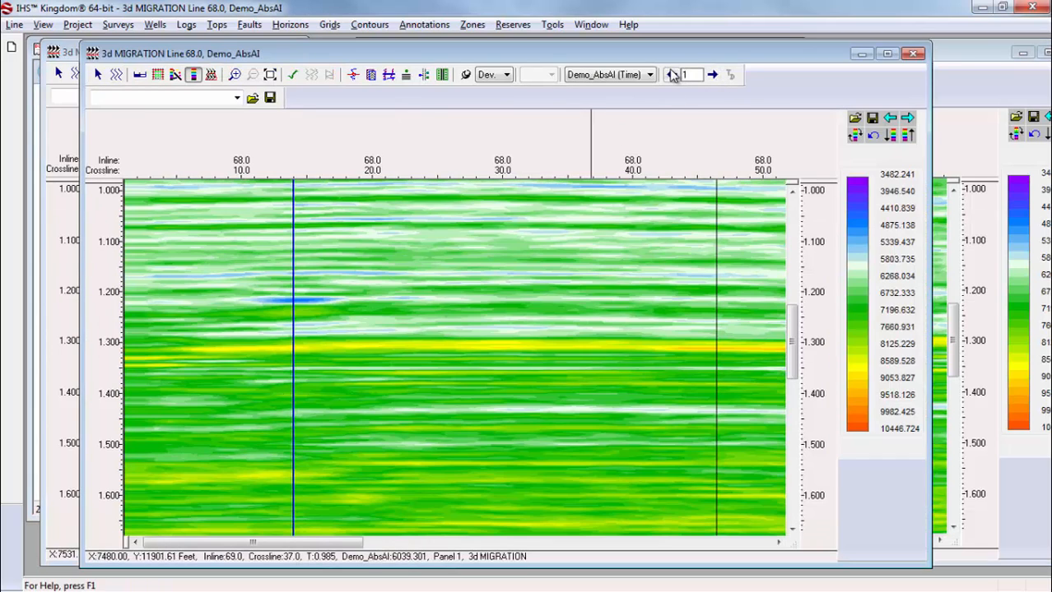
left_click(713, 74)
left_click(712, 74)
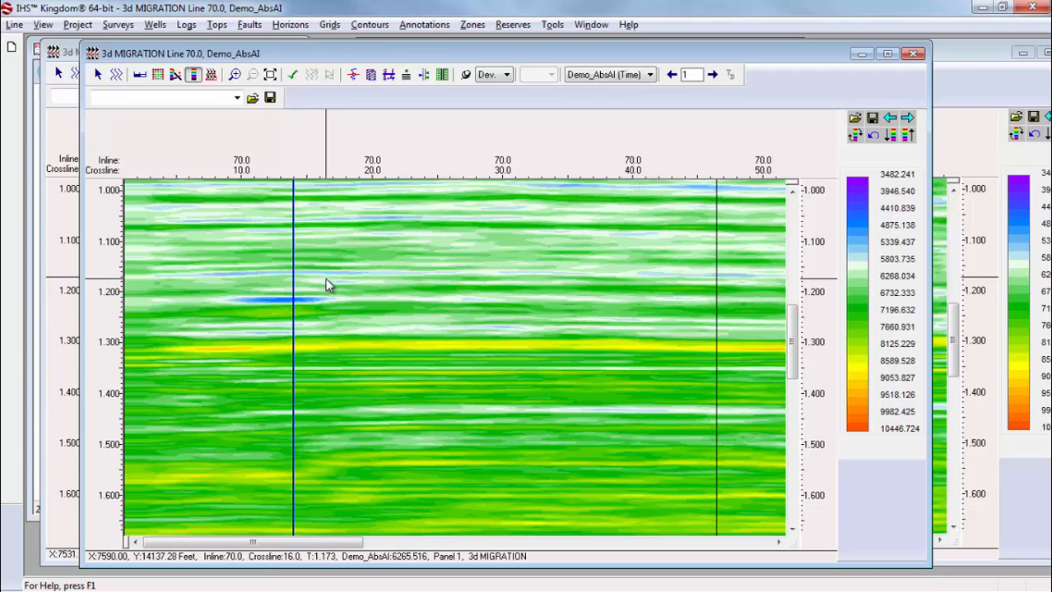
left_click(589, 75)
left_click(594, 89)
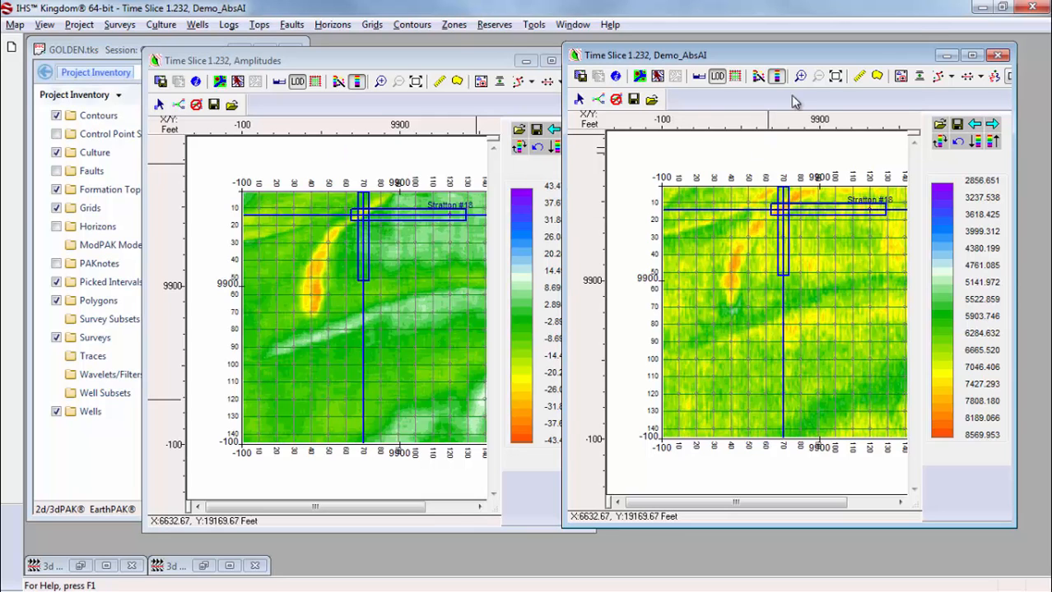
- Compare the Amplitudes and Demo_AbsAI time slices at 1.204, and restore the crossline 14 section to inspect Stratton #18
left_click(640, 82)
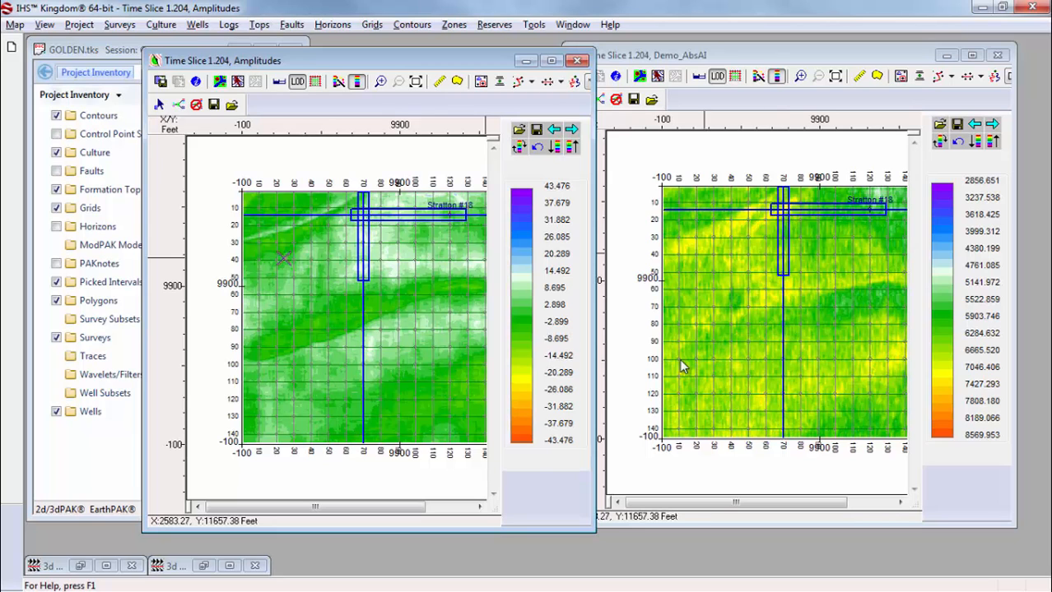
left_click(104, 565)
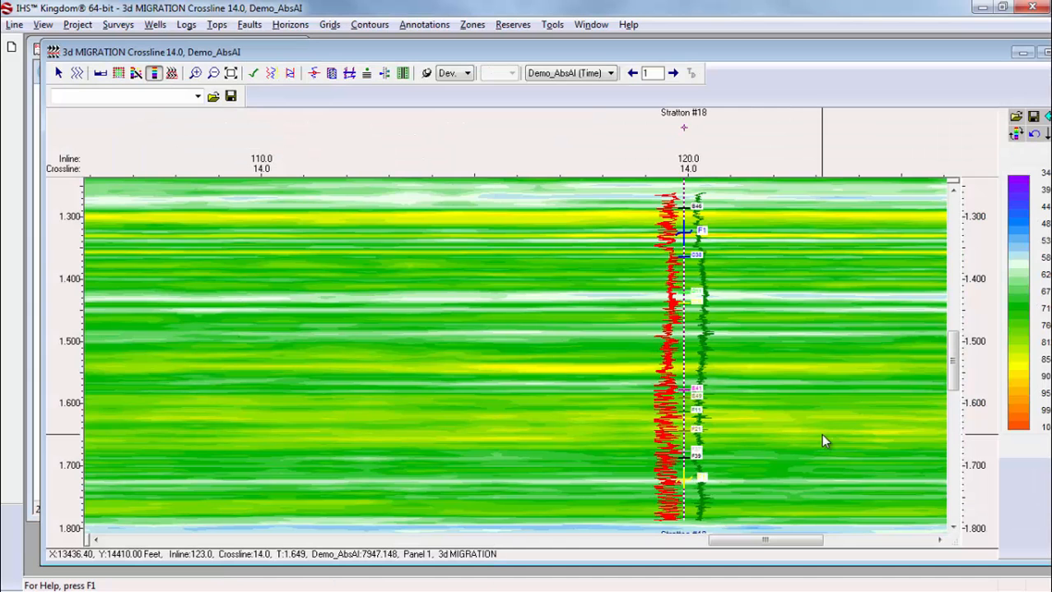